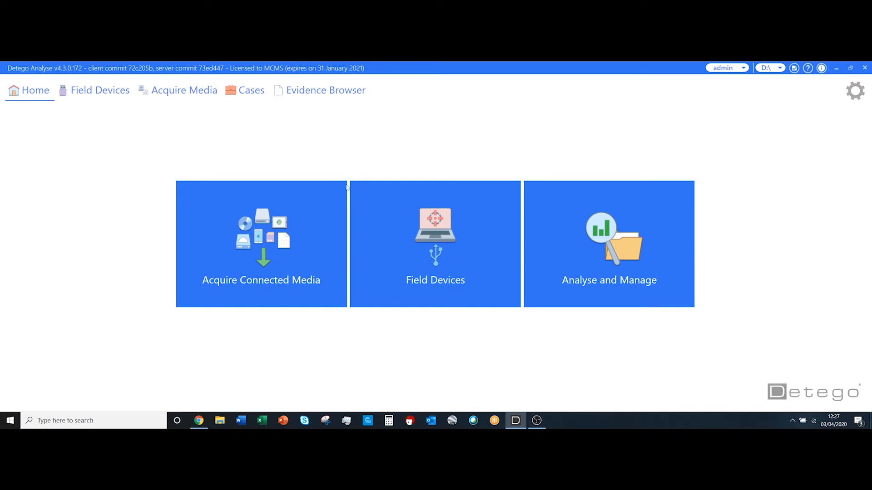
click(265, 235)
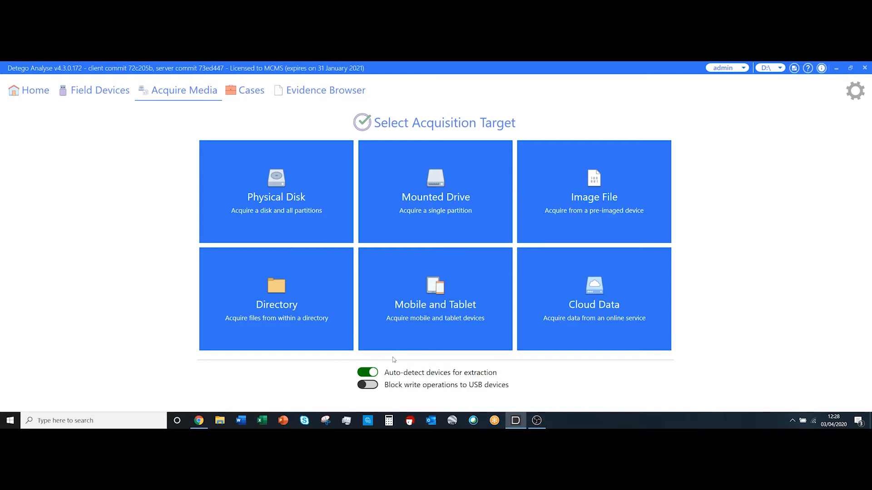
click(371, 374)
click(373, 377)
click(373, 376)
click(370, 378)
click(34, 91)
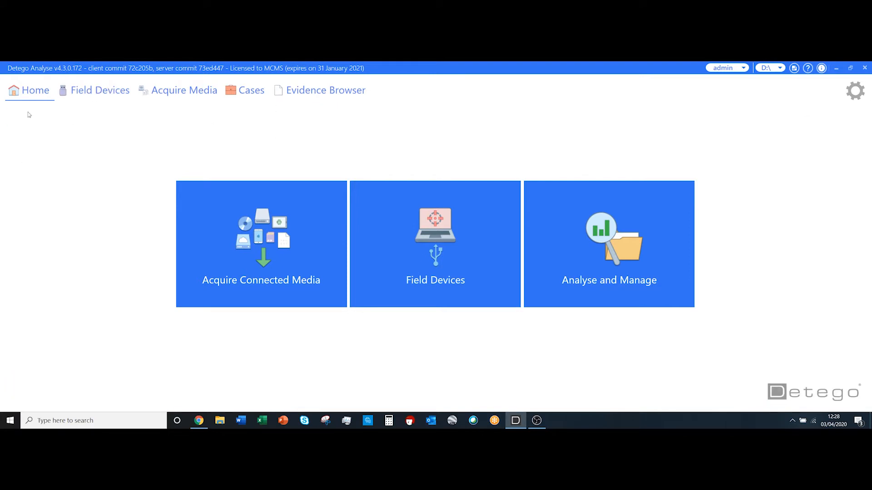
- Open the extraction configuration for the Lexar USB Flash Drive as a physical disk acquisition target
click(270, 270)
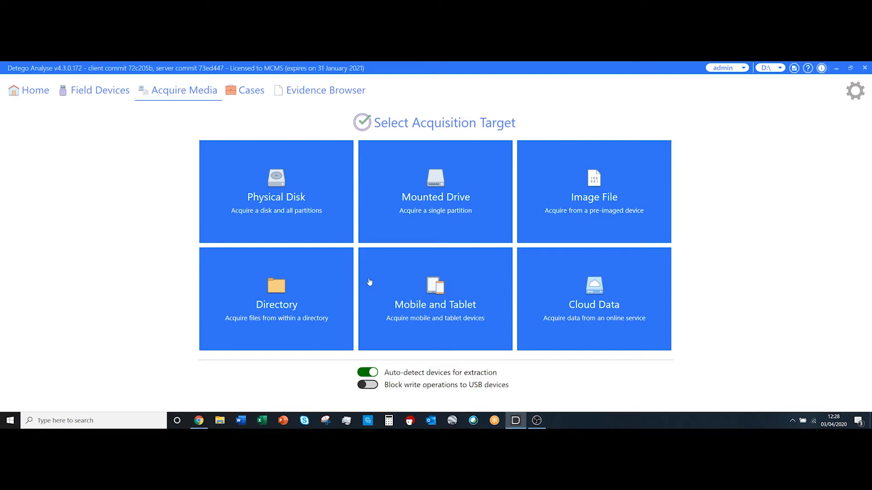
click(276, 182)
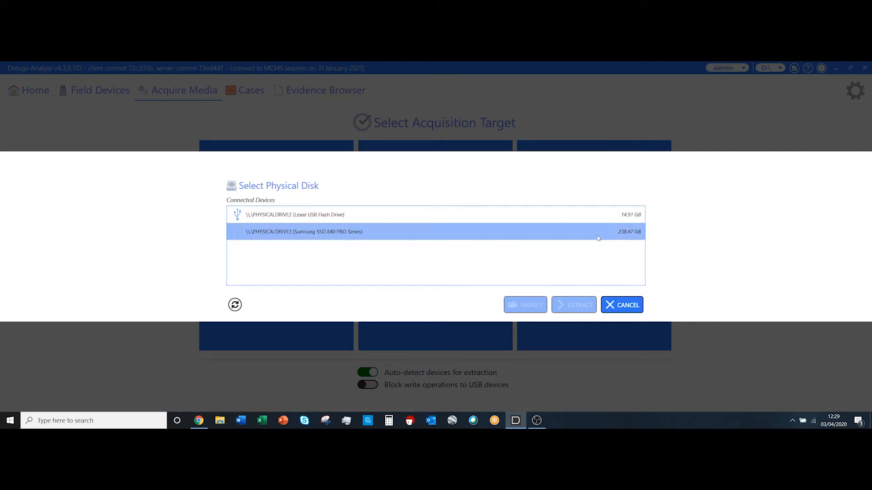
click(277, 218)
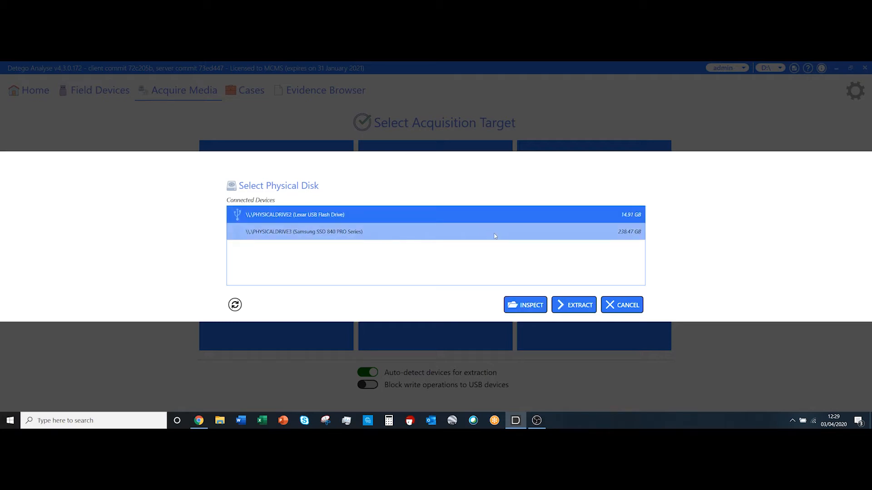
click(572, 306)
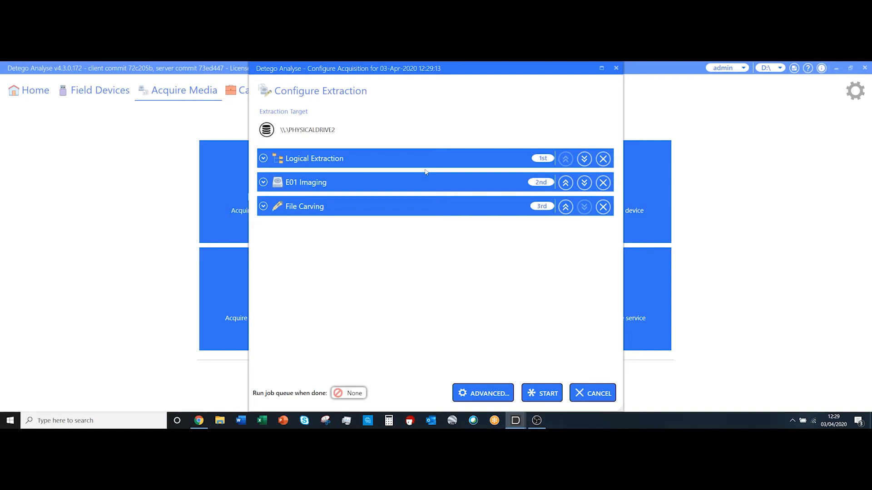
- Reorder the extraction stages so File Carving runs second, ahead of E01 Imaging
click(565, 183)
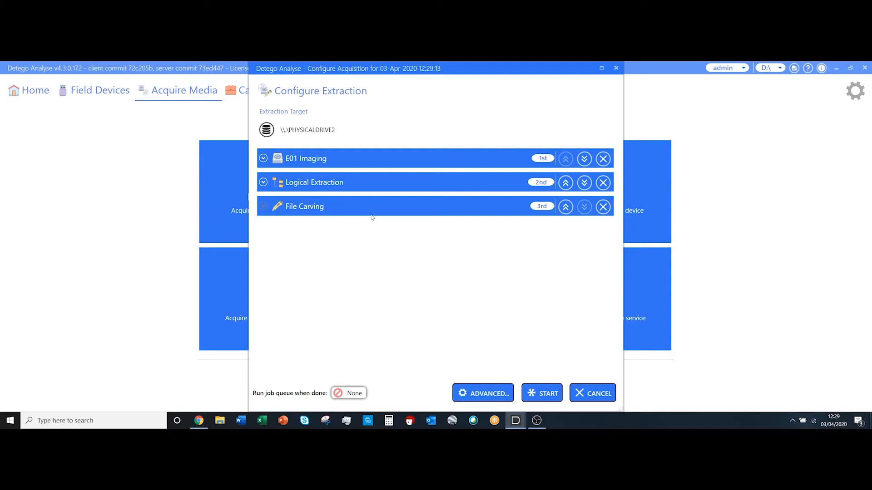
click(565, 184)
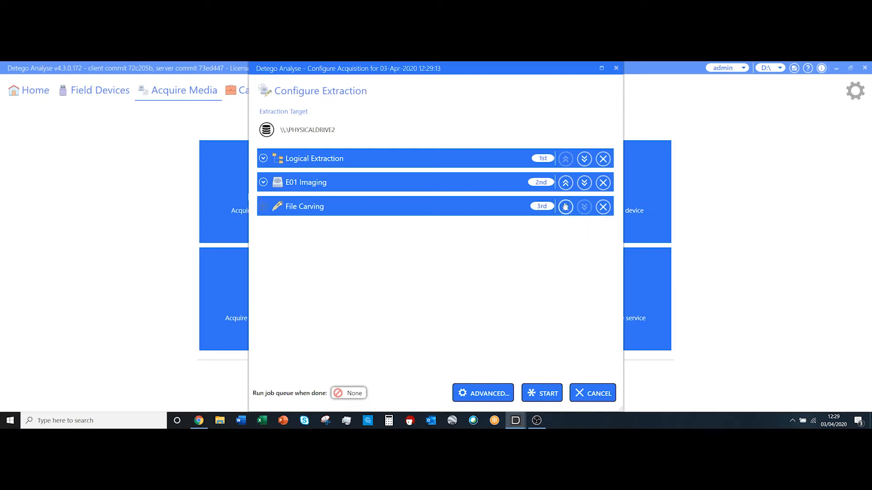
click(565, 207)
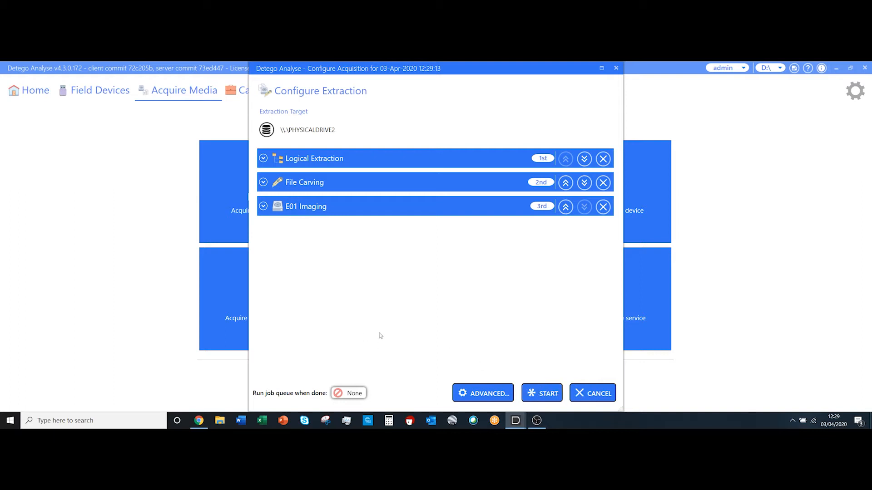
- Include the Counter Terror watch list and project VIC ICAC keywords lists in the Logical Extraction
click(264, 159)
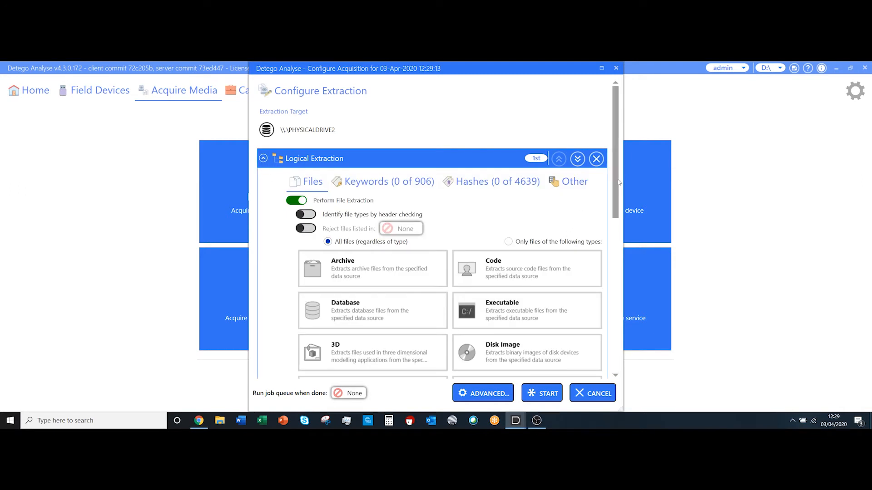
mouse_move(616, 191)
mouse_down()
mouse_move(622, 345)
mouse_move(617, 193)
mouse_up()
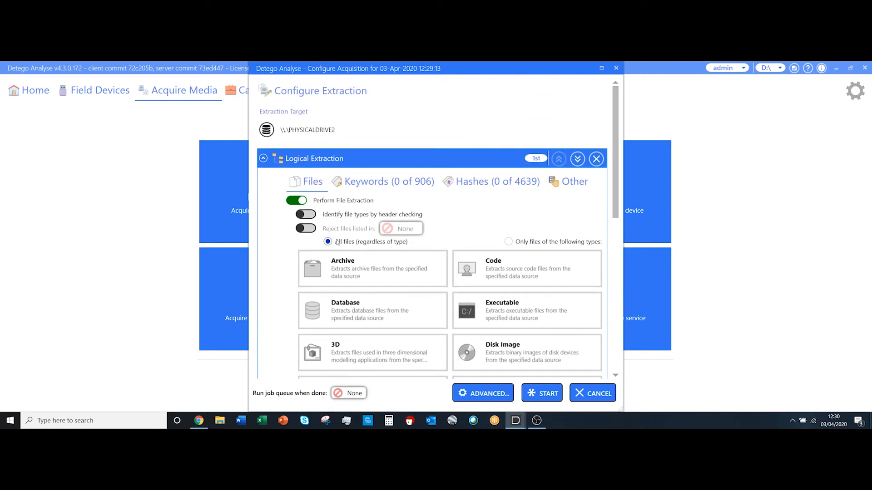
click(353, 183)
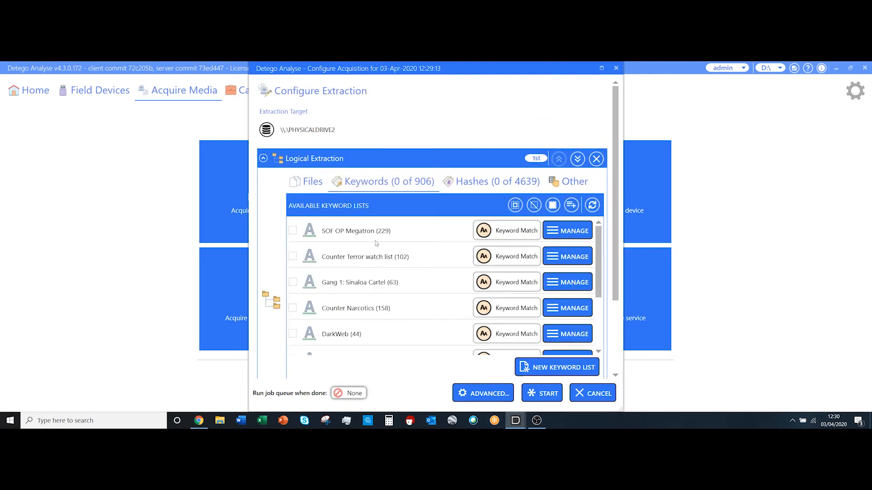
click(293, 256)
scroll(299, 305, down, 2)
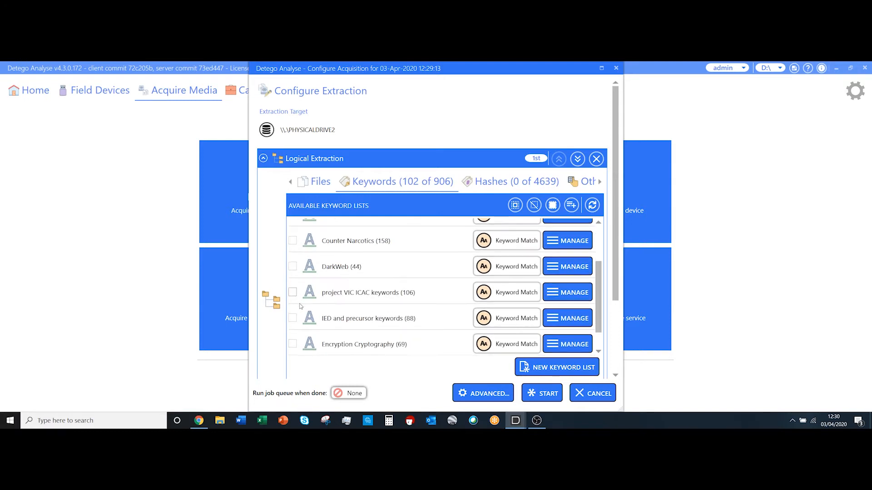
click(293, 292)
- Include the ICAC IIOC PROJECT VIC and High Value Crime Hash List hashlists in the Logical Extraction, and view its other artefact options
click(488, 184)
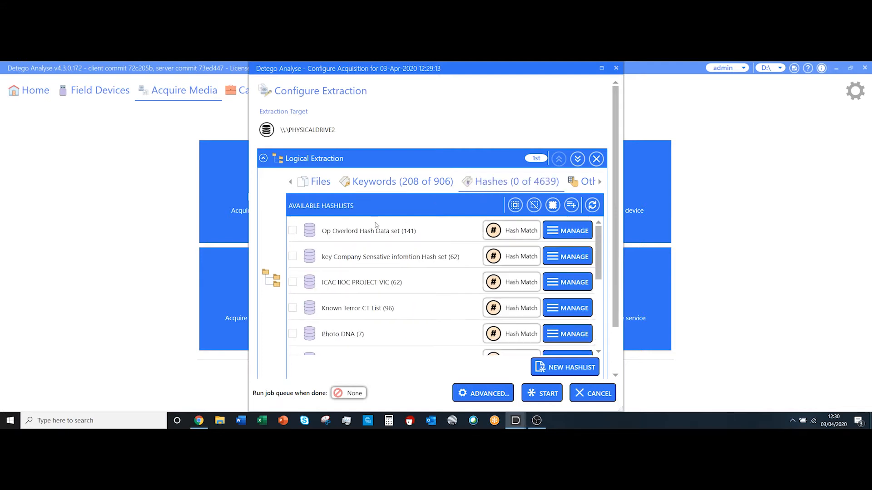
click(293, 282)
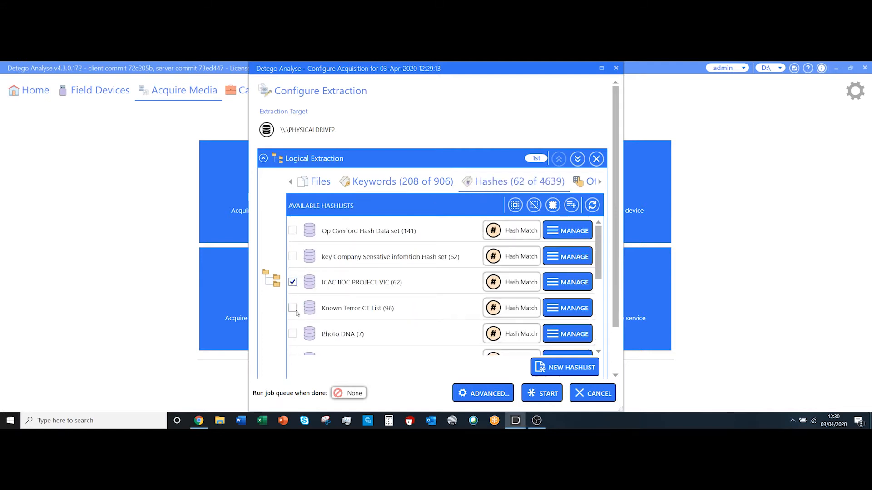
scroll(298, 313, down, 4)
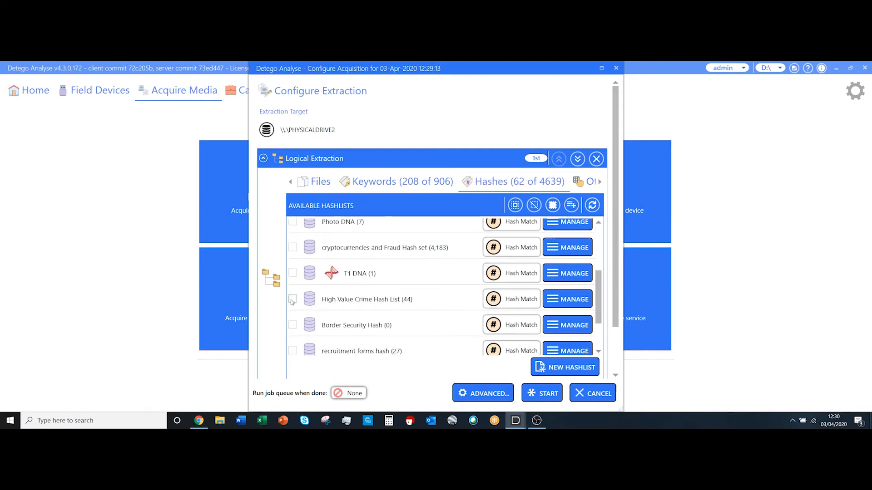
click(292, 299)
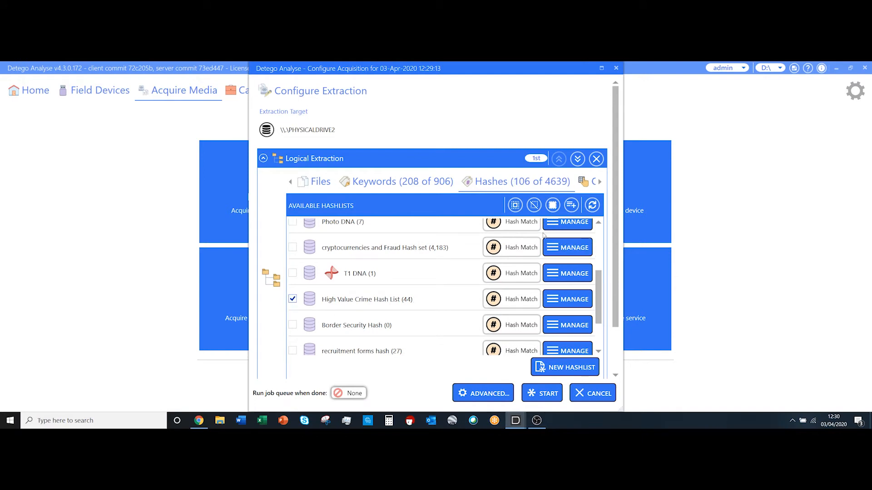
click(590, 182)
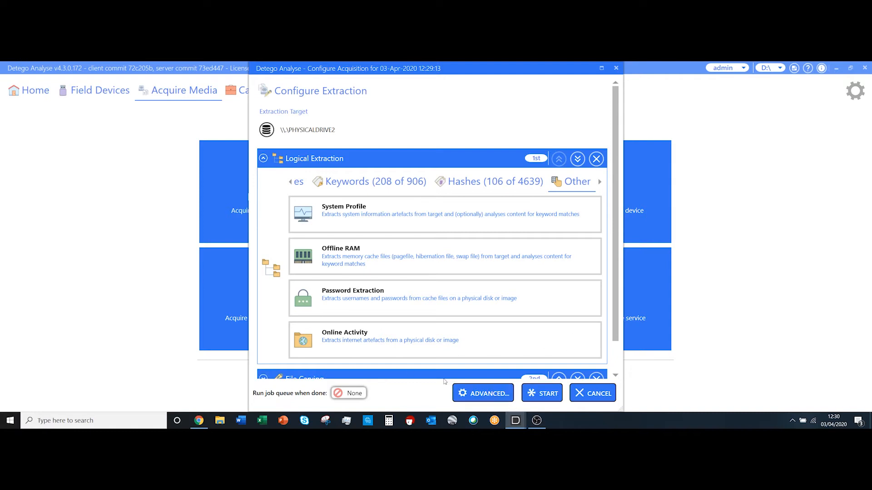
click(291, 182)
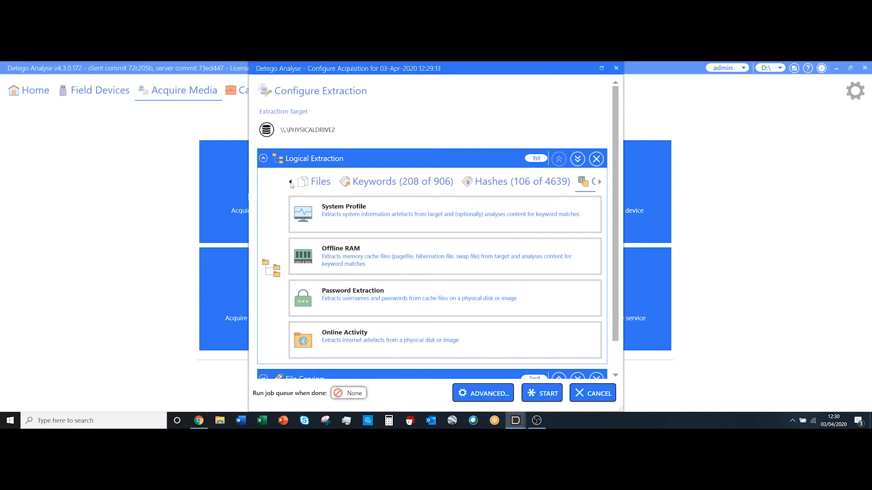
click(265, 160)
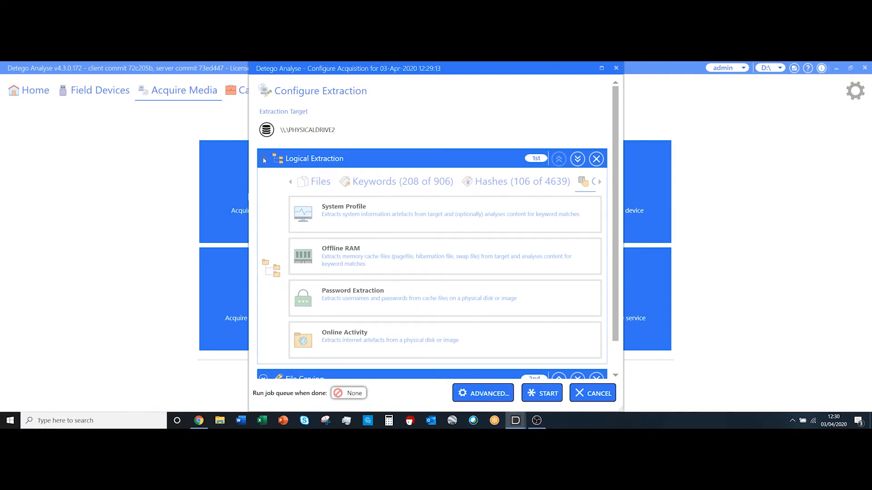
- Include the Known Terror CT List hashlist in File Carving and restrict carving to only specified file types
click(263, 182)
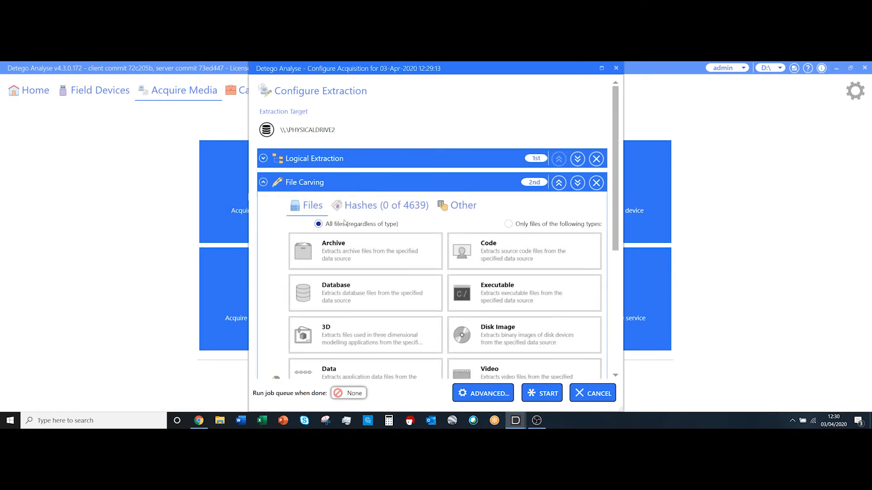
click(392, 206)
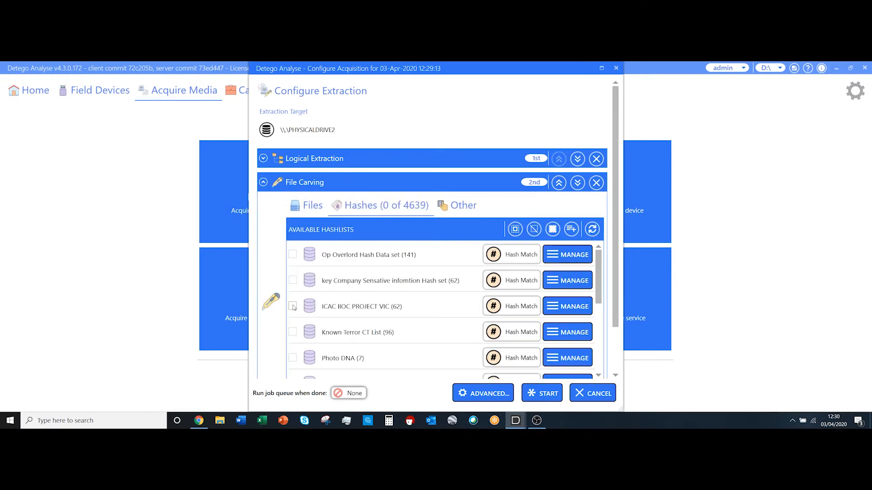
click(293, 332)
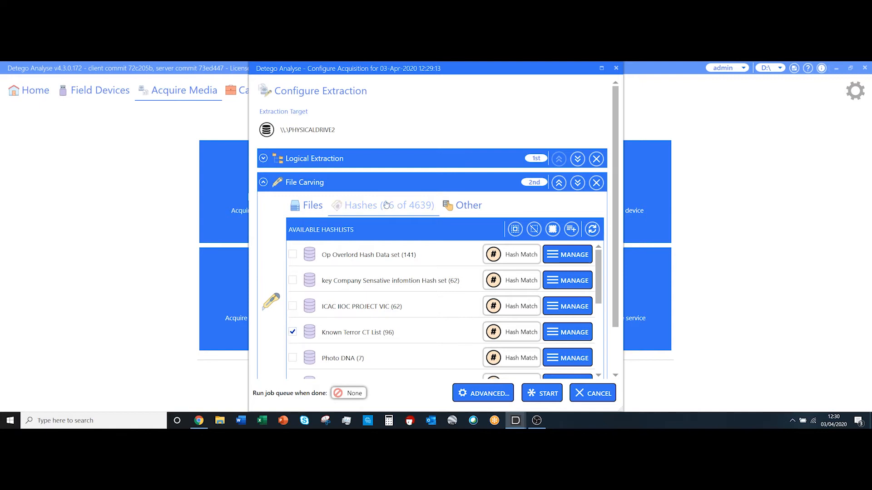
click(309, 211)
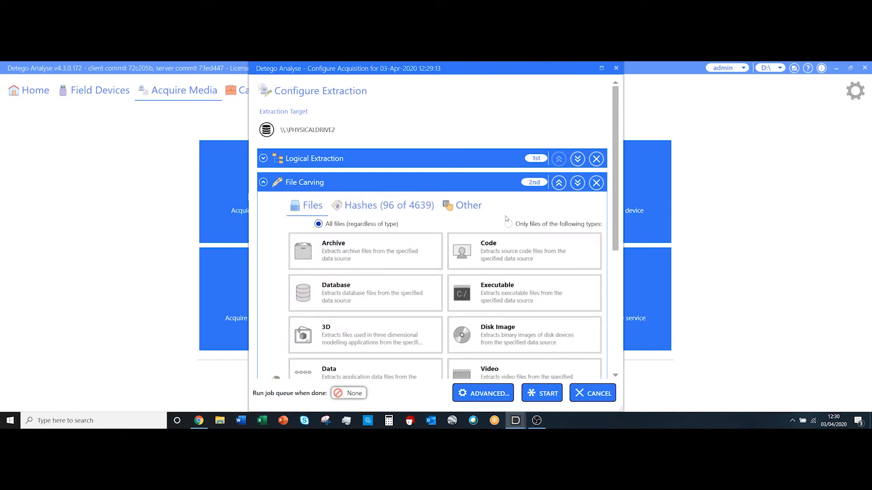
click(508, 223)
- Try out the Document, Picture and EBook file types for File Carving, and clear those selections again
drag(612, 176, 613, 287)
click(370, 247)
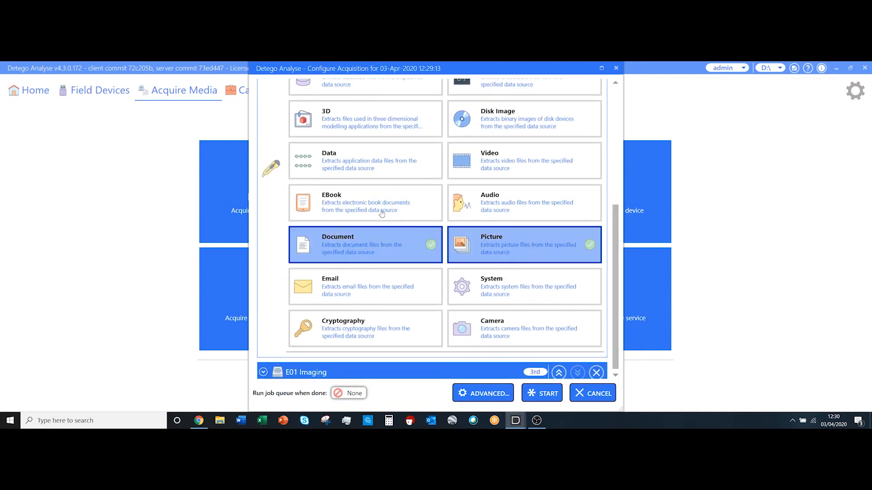
click(375, 199)
click(364, 174)
click(363, 167)
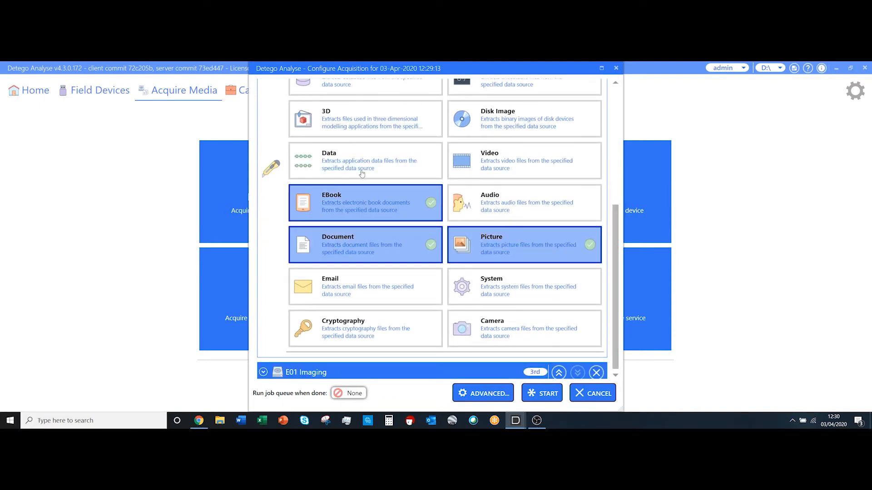
click(361, 197)
click(371, 241)
click(504, 242)
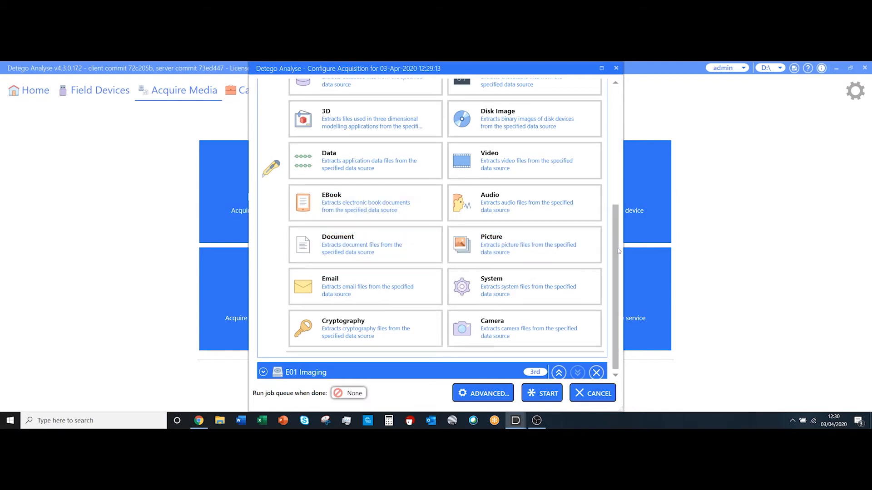
drag(618, 252, 517, 154)
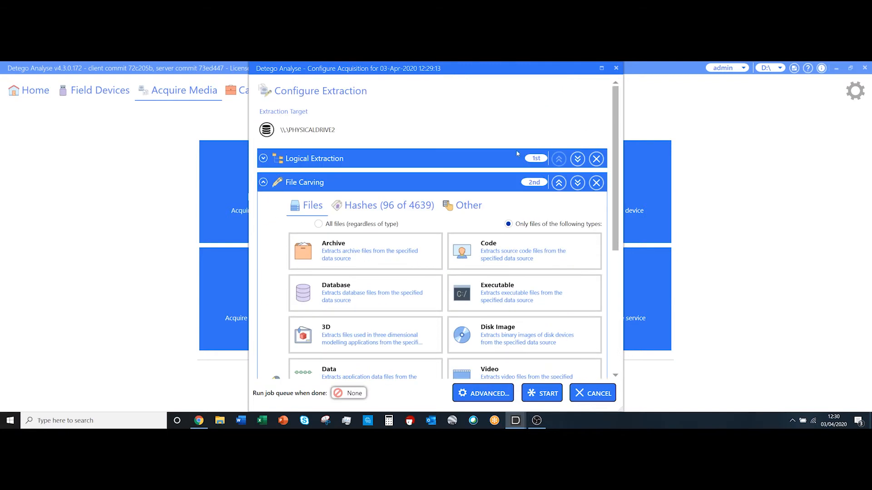
- Review the E01 Imaging settings and start the acquisition
click(263, 182)
click(263, 207)
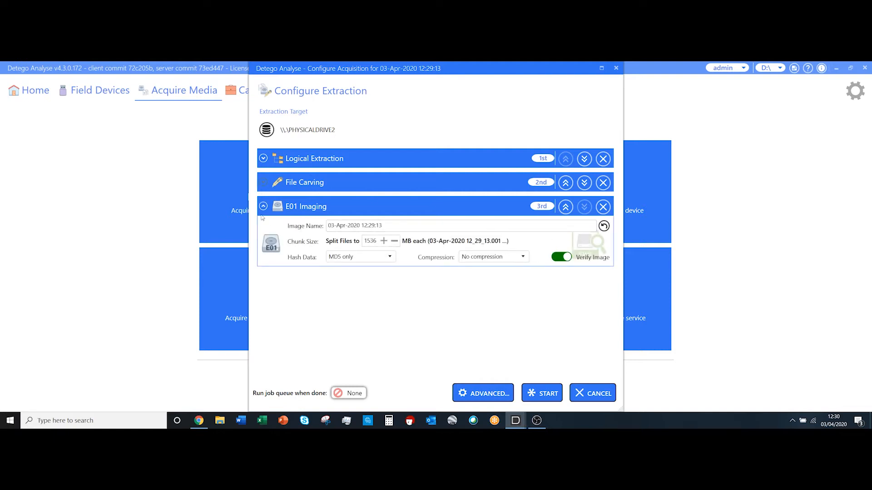
click(264, 206)
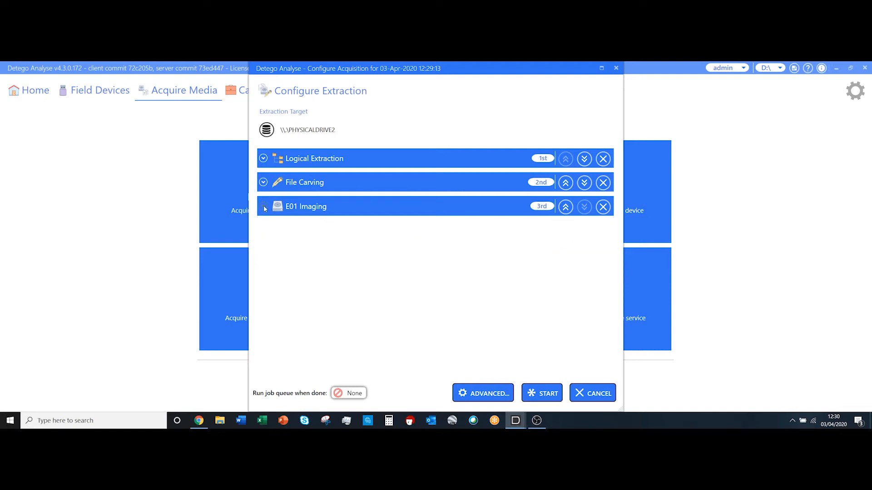
click(553, 399)
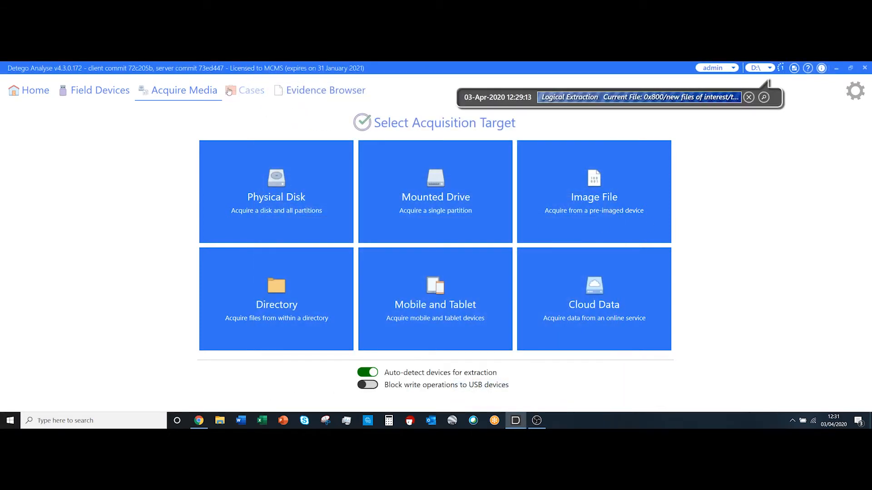
- Go to case analysis and management, expand the 03-Apr-2020 case and refresh the case list
click(35, 88)
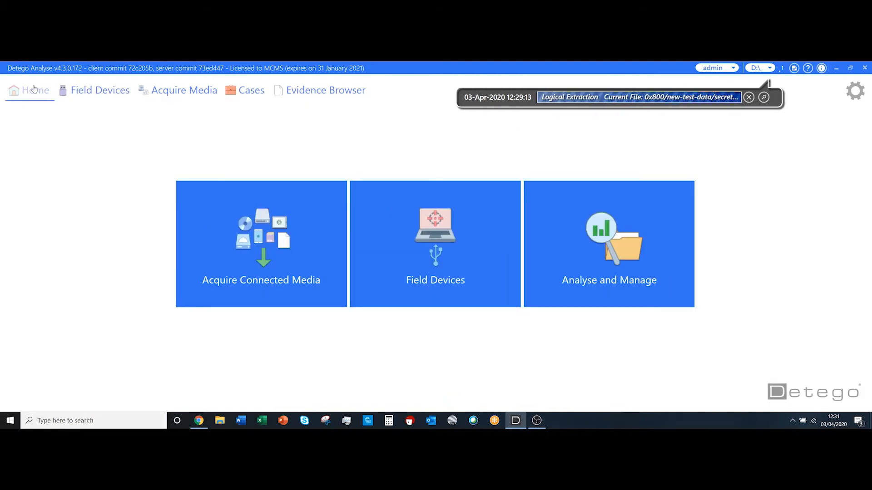
click(667, 218)
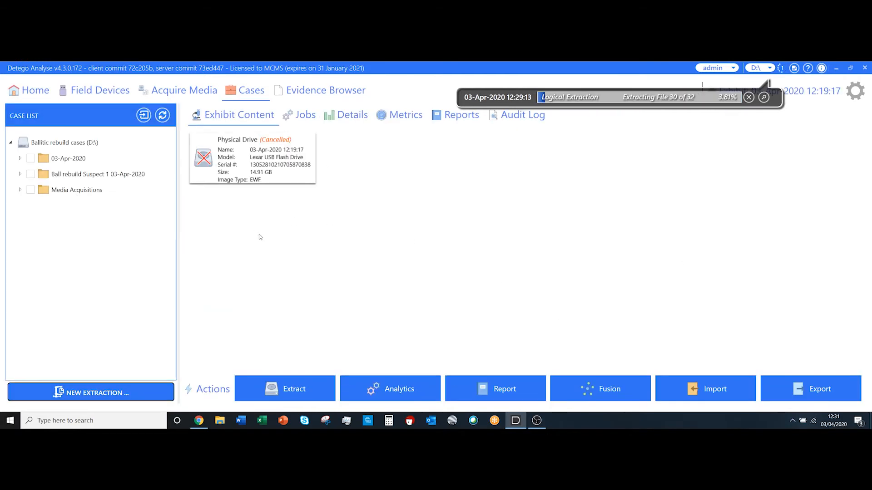
click(19, 158)
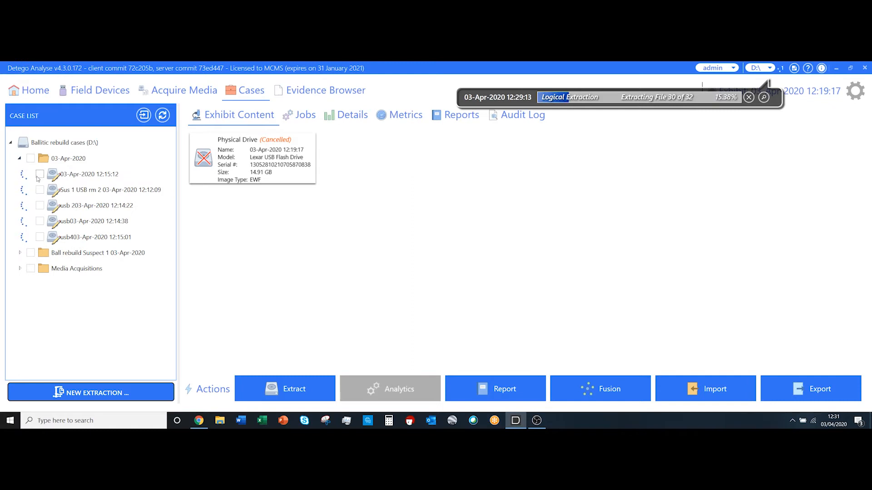
click(158, 116)
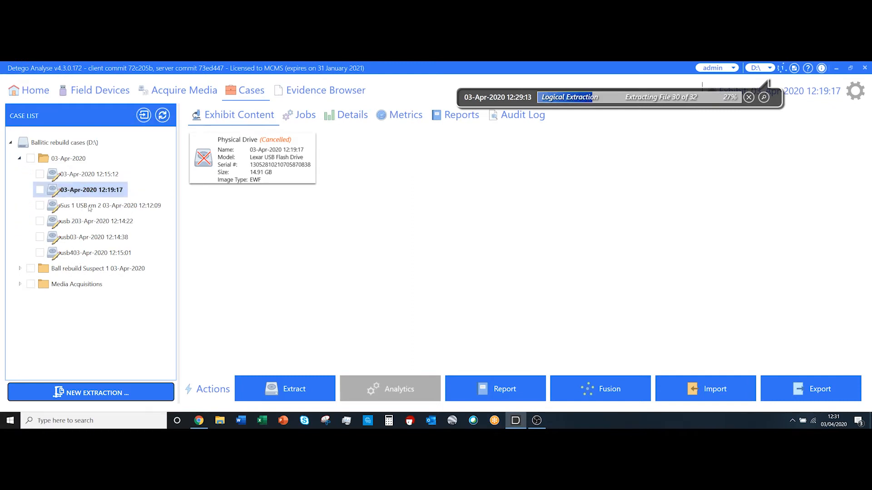
- Expand the Media Acquisitions and Ball rebuild Suspect 1 cases and open the jobs of exhibit 03-Apr-2020 12:29:13
click(19, 284)
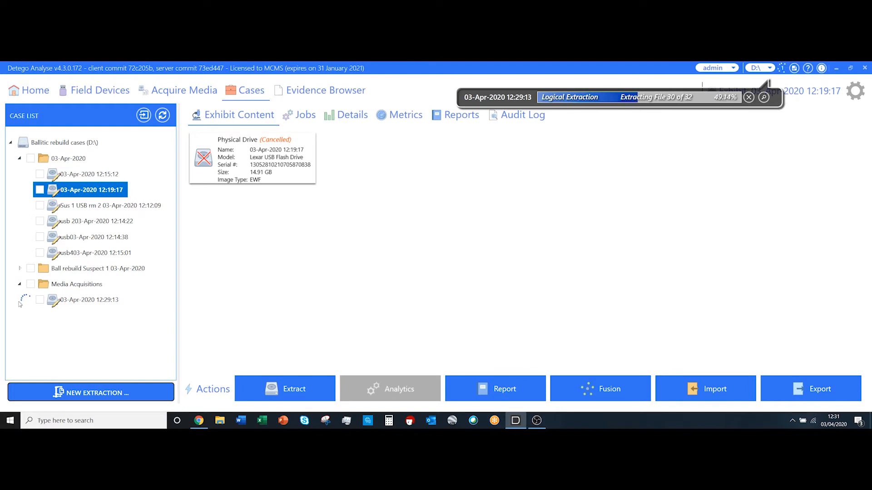
click(19, 268)
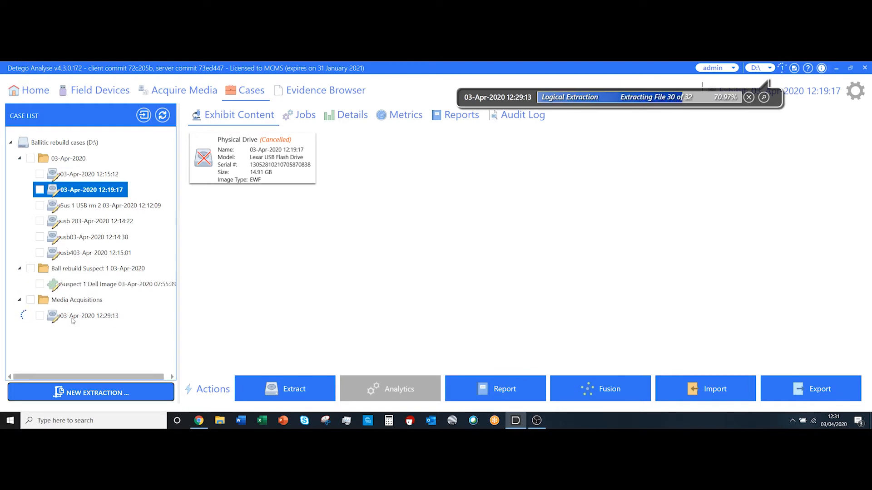
click(99, 318)
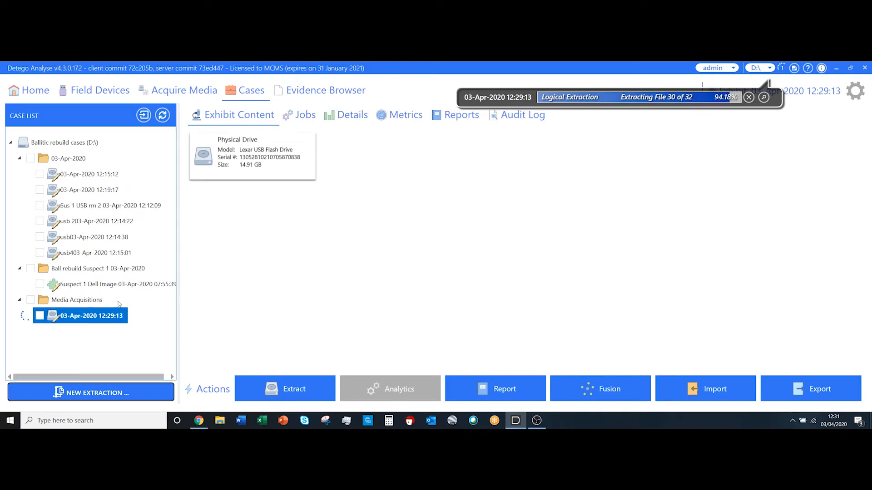
click(302, 115)
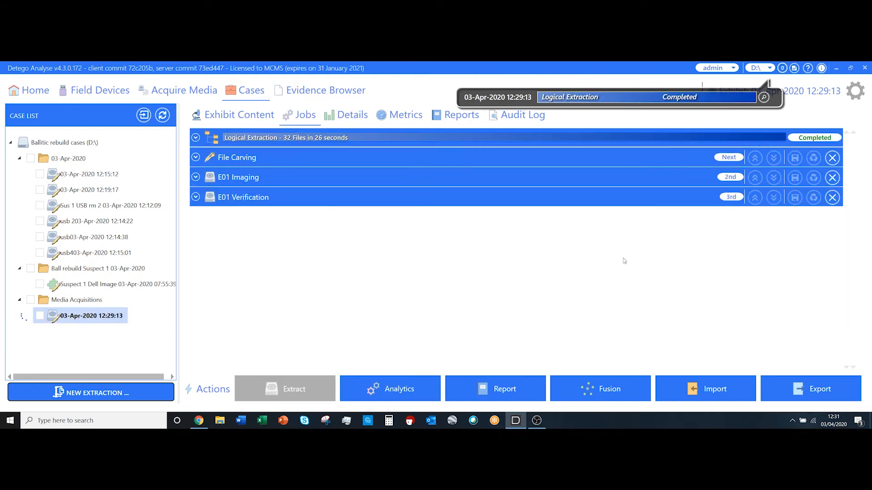
- Examine the details of the exhibit's extraction, carving and verification jobs, and its audit log
click(215, 137)
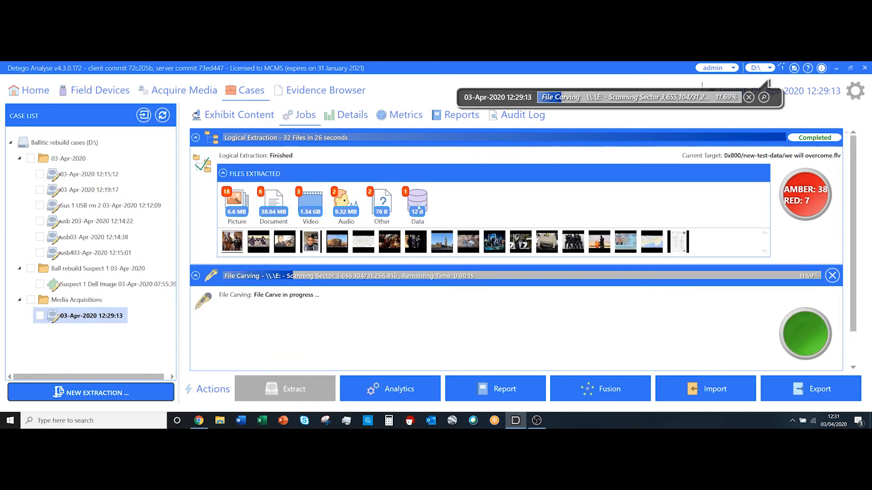
mouse_move(804, 192)
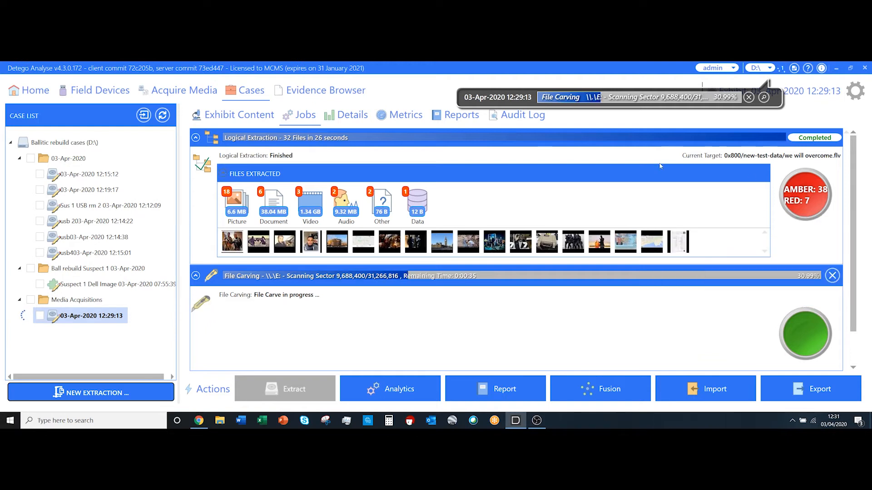
click(195, 138)
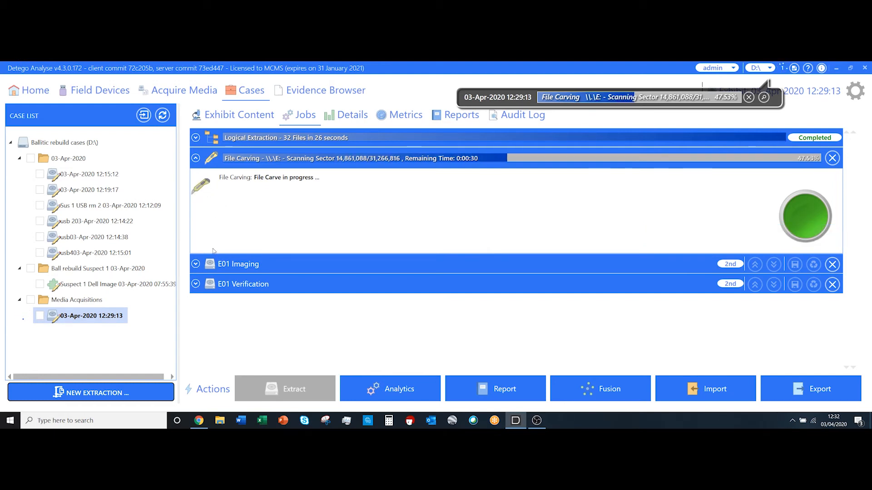
click(195, 159)
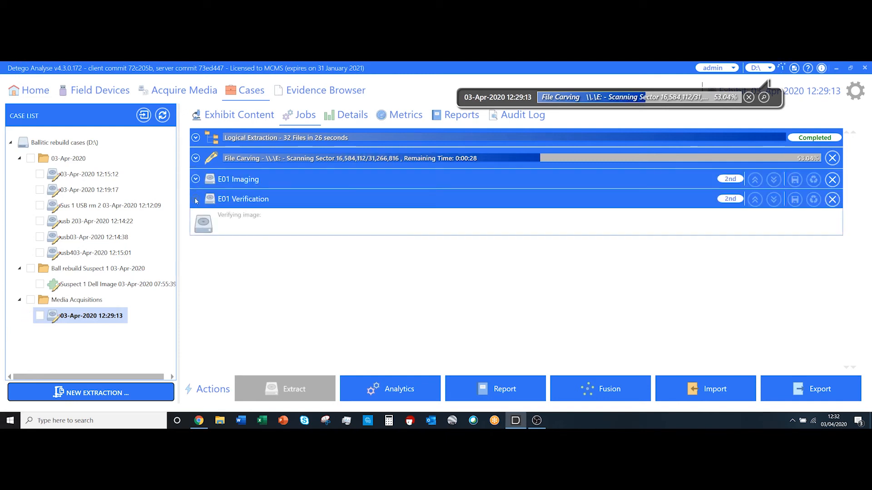
click(522, 115)
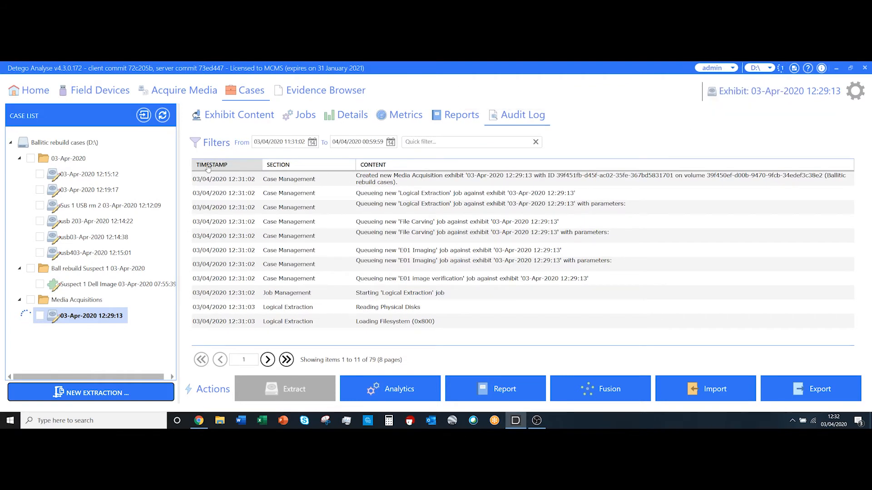
- Return to connected media acquisition and turn off automatic detection of devices for extraction
click(36, 90)
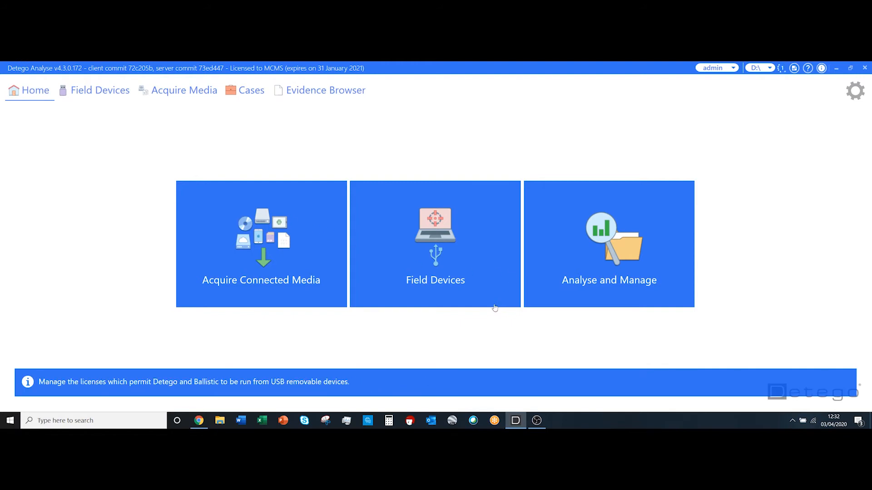
click(262, 256)
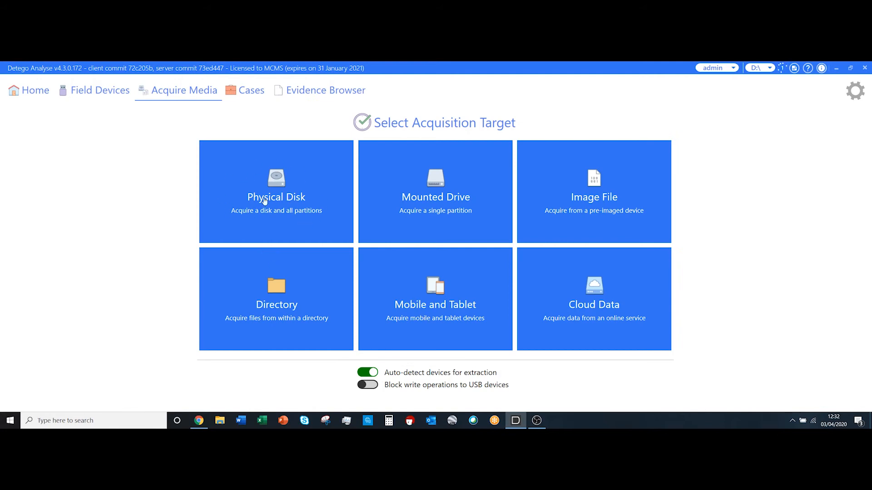
click(367, 372)
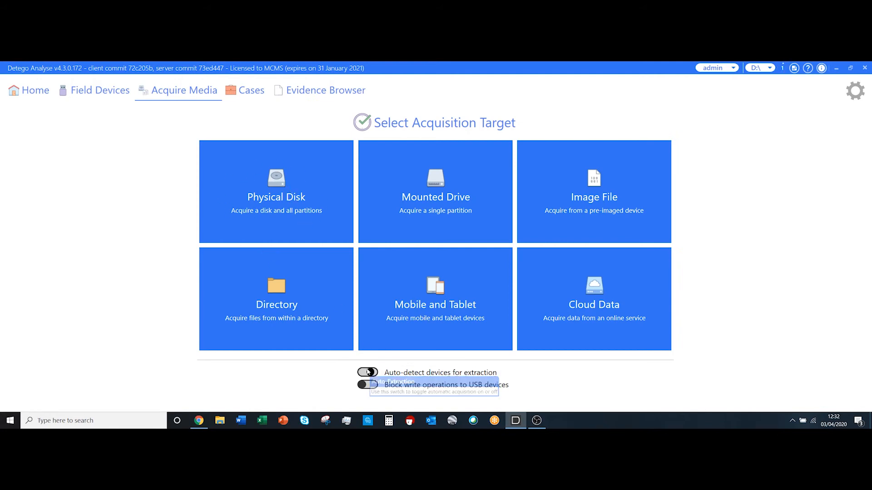
- Choose a physical disk as the acquisition target and inspect the Samsung SSD 840 PRO Series drive
click(245, 182)
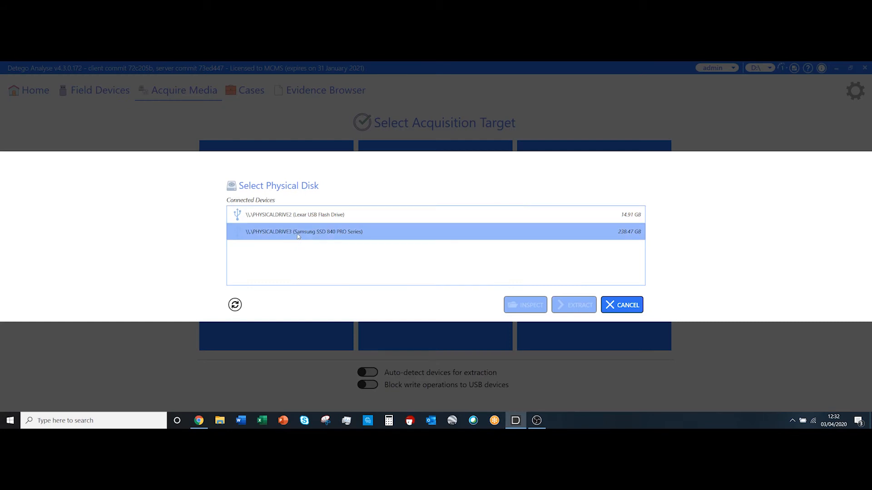
click(322, 232)
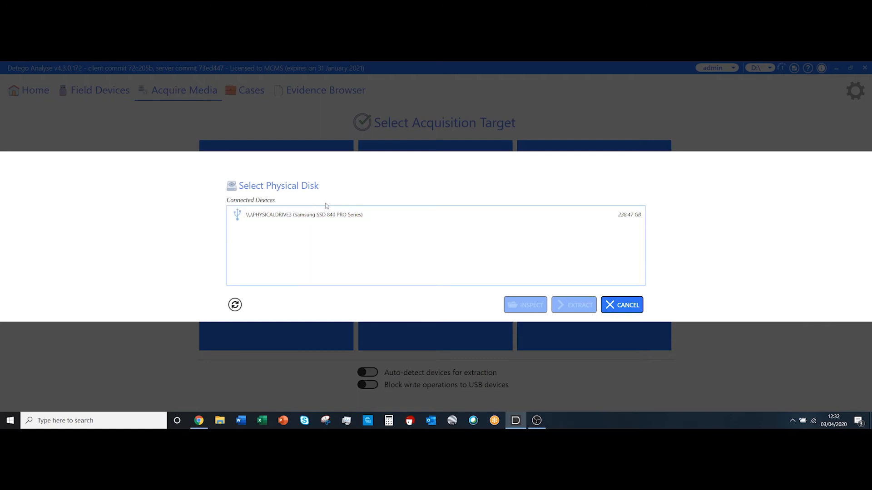
click(332, 222)
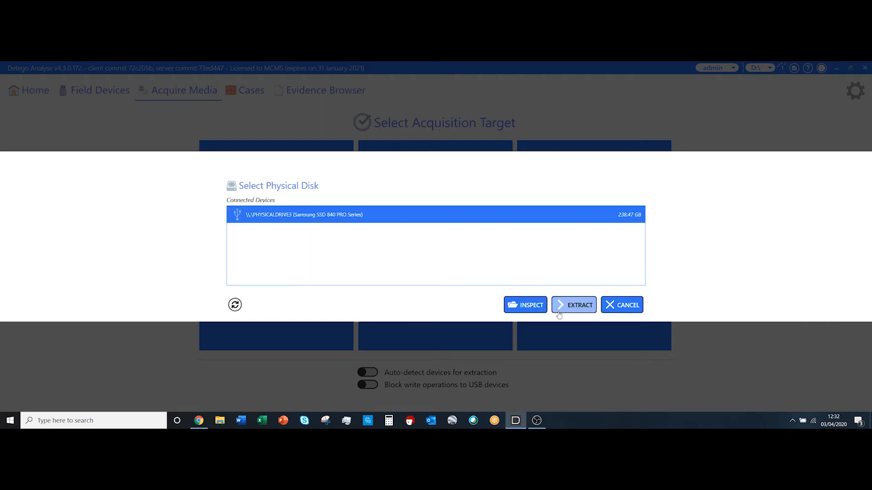
click(524, 308)
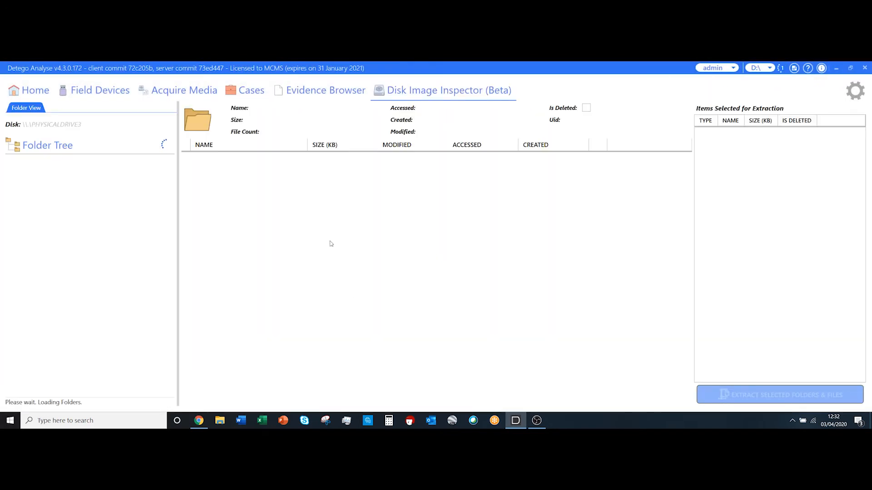
- Expand the exFAT partition's folders through Test Data (WiP), Asia and MOD UK test data to the FBI folder
click(13, 174)
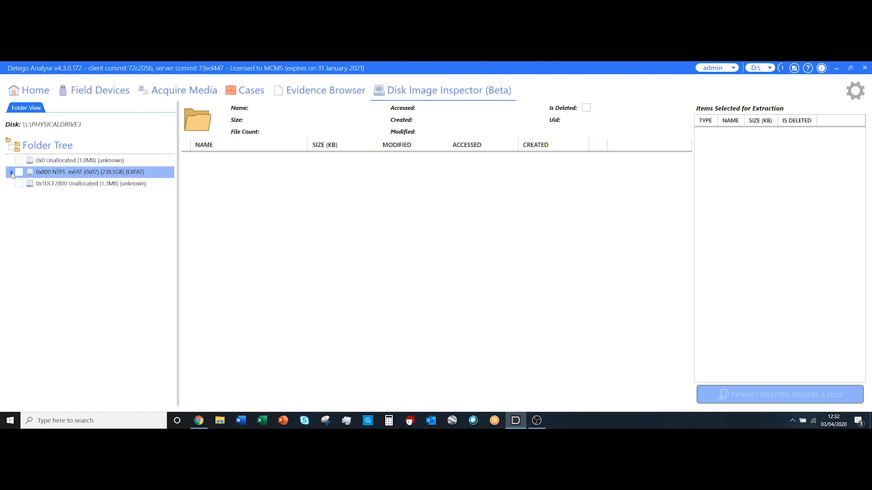
click(12, 173)
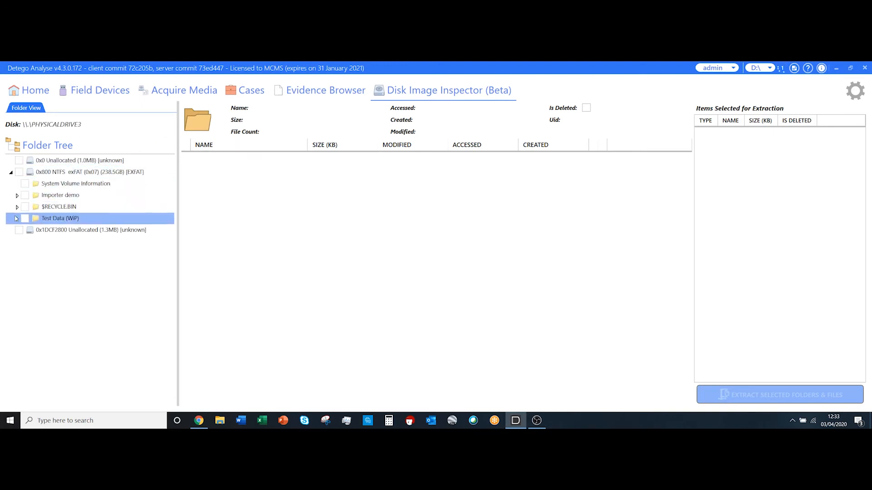
click(17, 218)
click(22, 230)
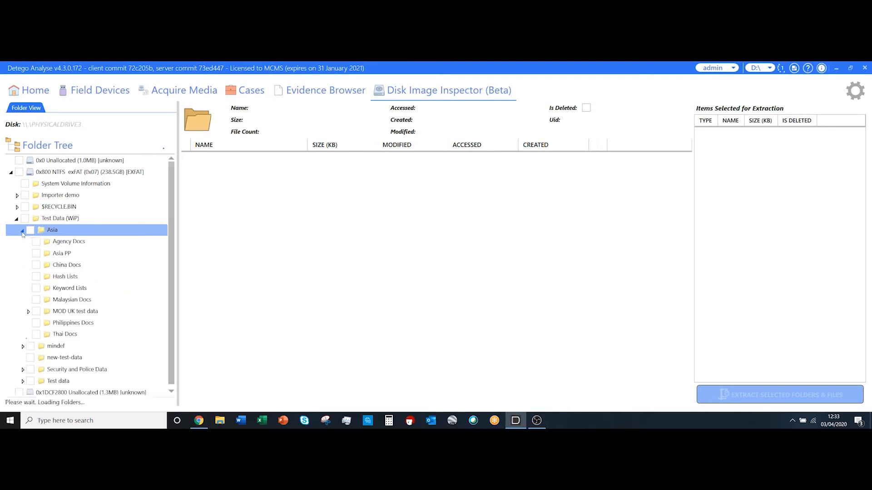
click(28, 312)
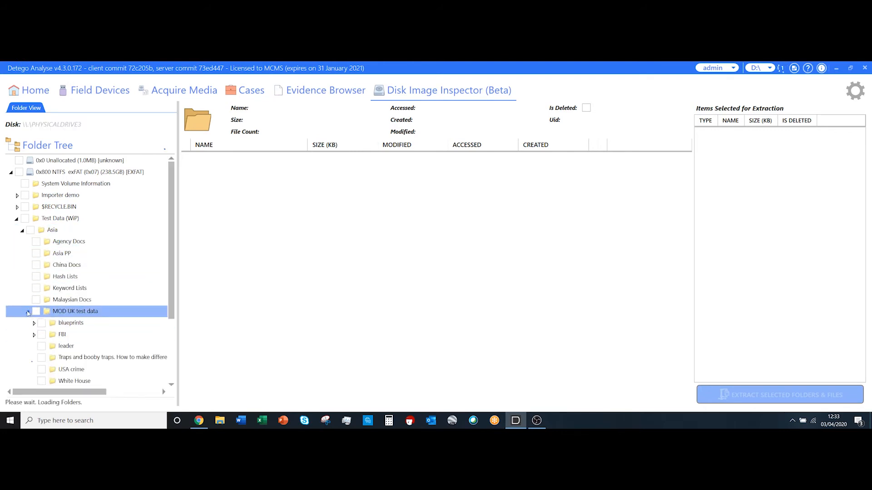
click(34, 335)
scroll(39, 318, down, 3)
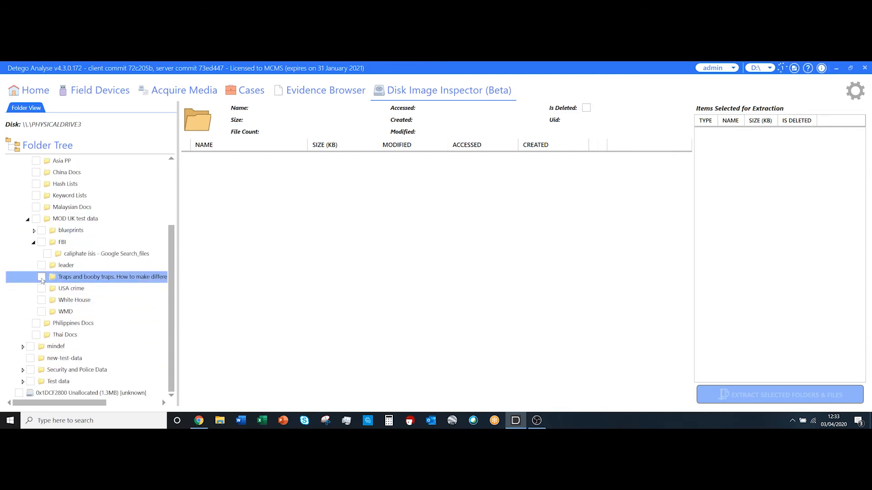
- Select the Traps and booby traps folder with all its files and extract the selection
click(41, 277)
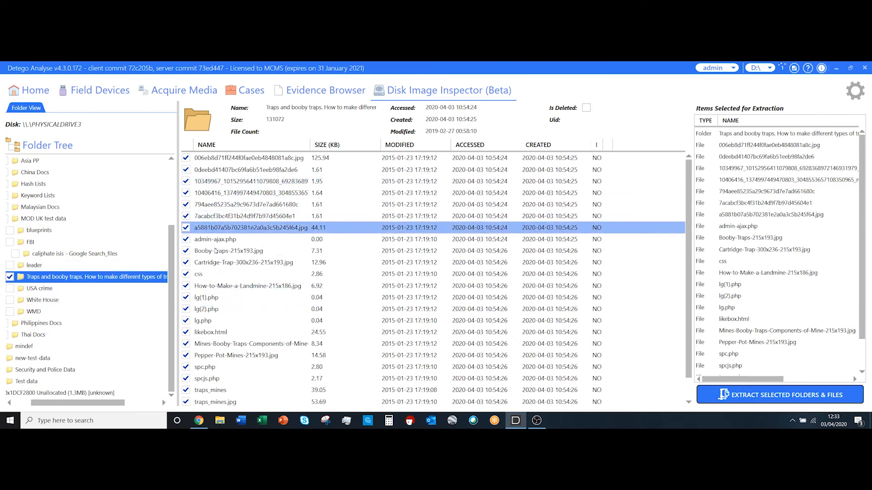
scroll(218, 353, down, 1)
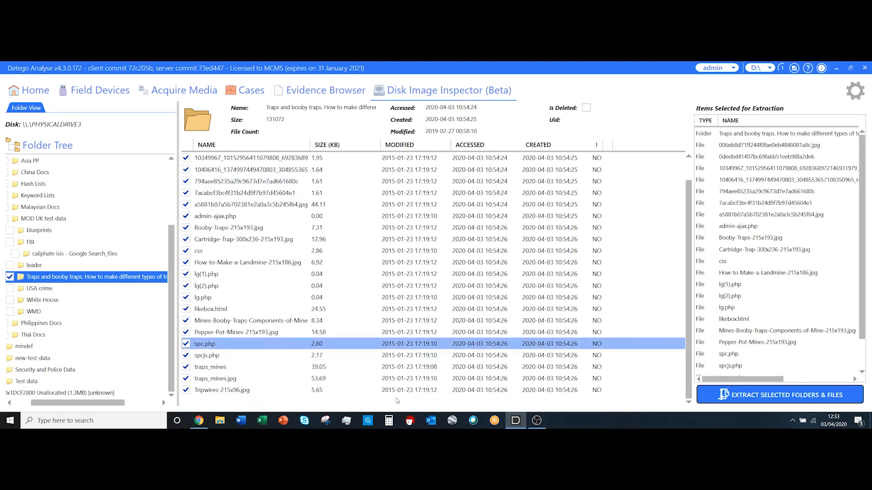
click(711, 394)
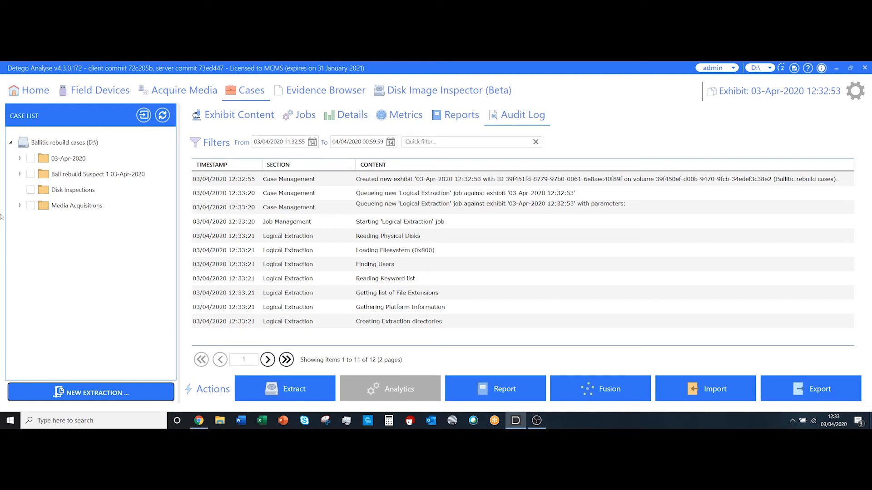
- Refresh the case list, browse all files of the 03-Apr-2020 12:32:53 disk inspection exhibit and view traps_mines.jpg
click(162, 115)
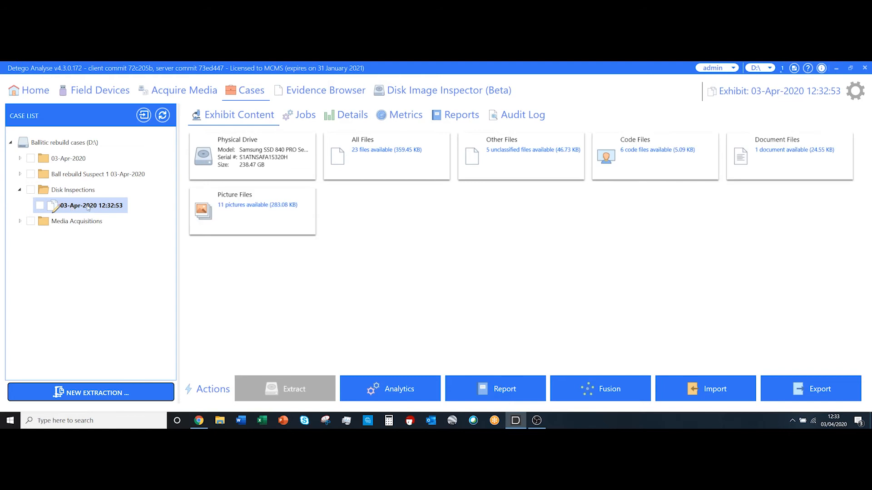
click(437, 165)
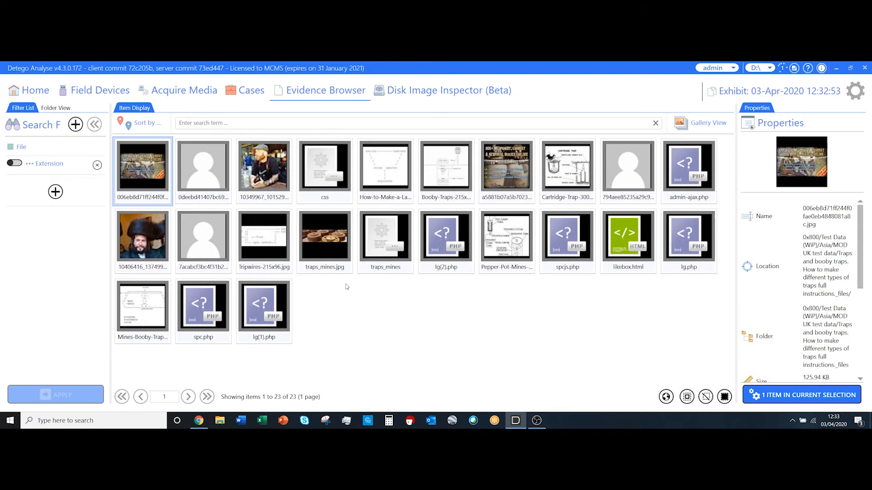
mouse_move(239, 292)
double_click(338, 243)
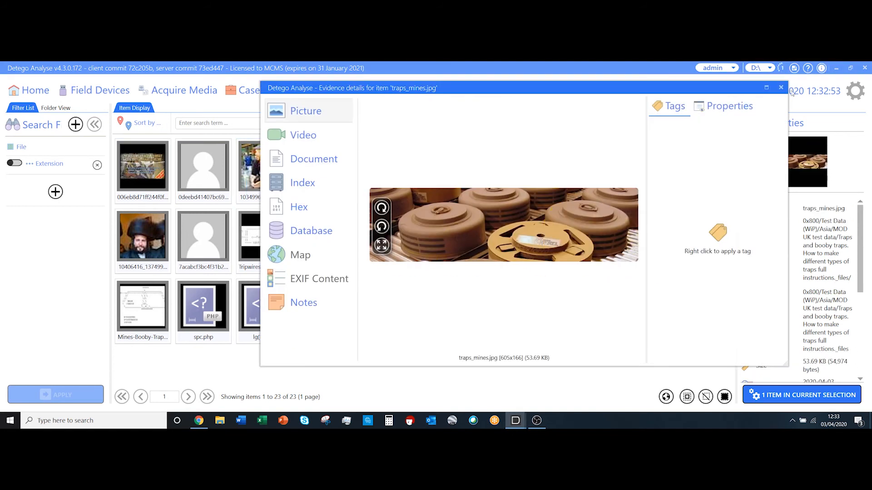
click(781, 87)
- Start an extraction of the Samsung SSD 840 PRO physical disk after reviewing its E01 Imaging settings, and refresh the case list
click(30, 91)
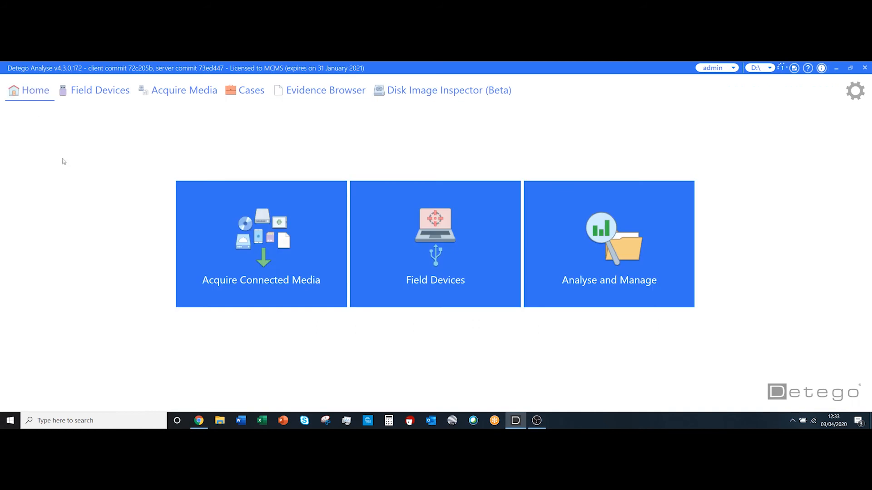
click(220, 225)
click(289, 231)
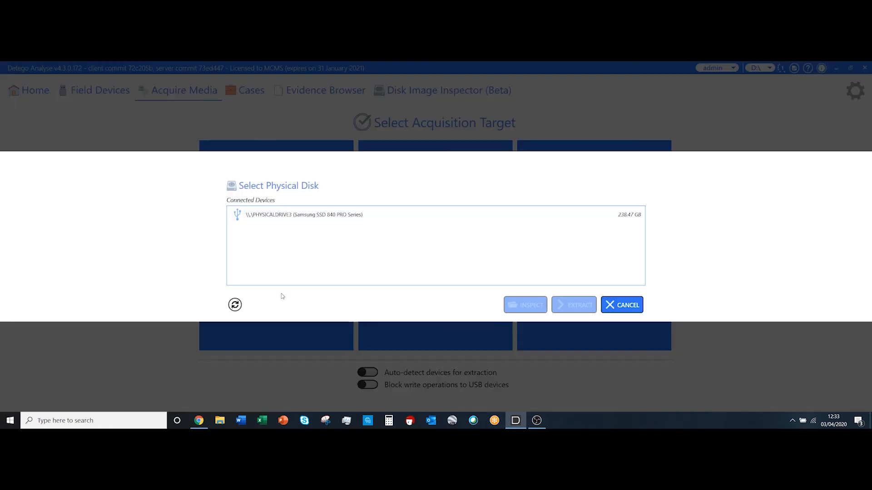
click(316, 215)
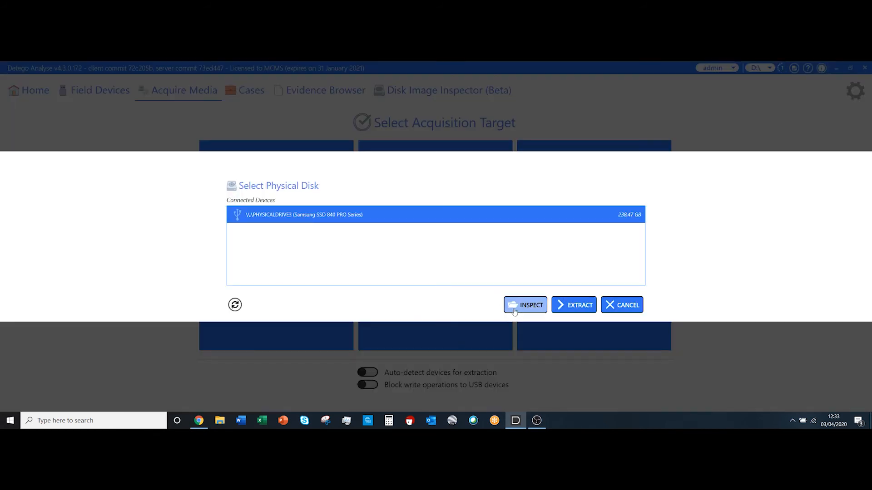
click(579, 306)
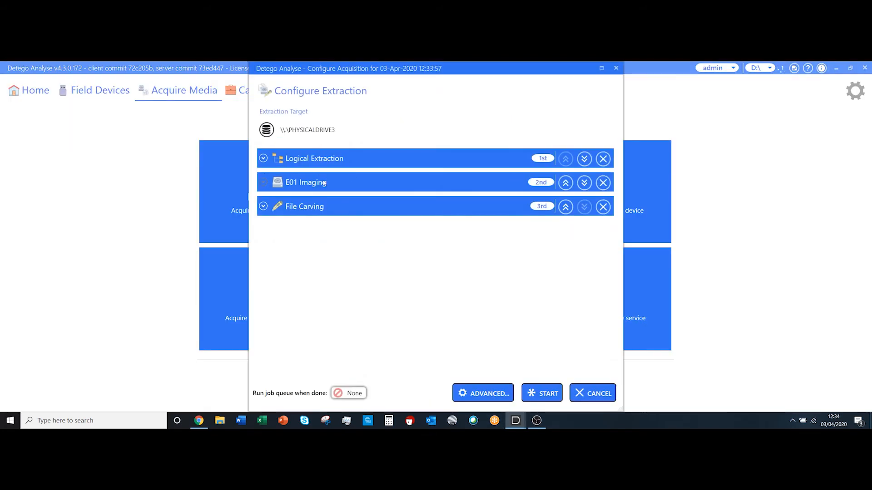
click(263, 182)
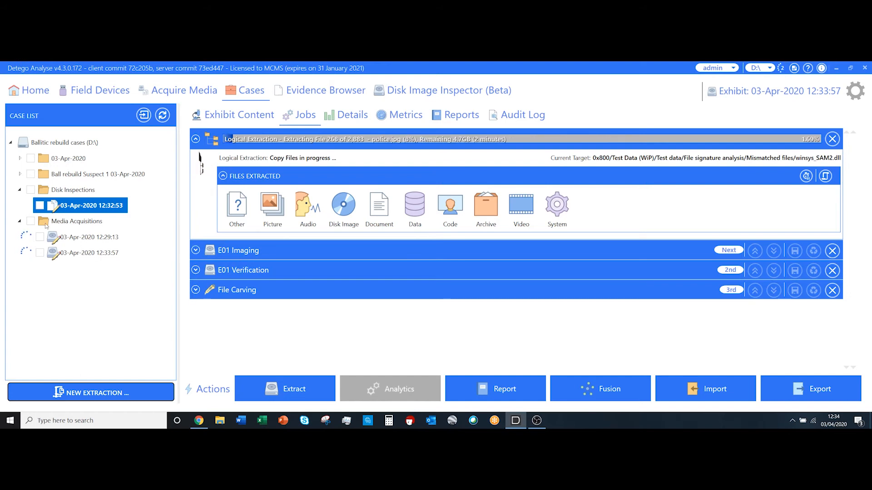
click(163, 116)
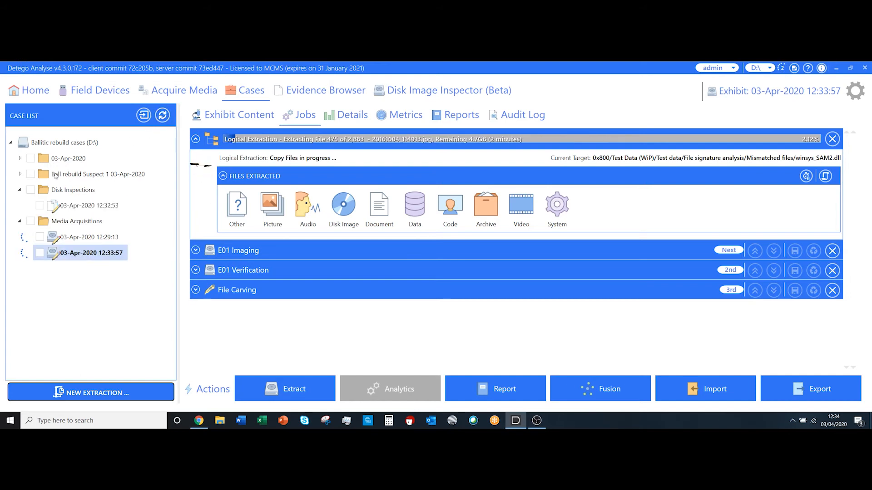
- Look at the Mounted Drive, Directory and Image File acquisition options, leaving each selection dialog without choosing a source
click(31, 90)
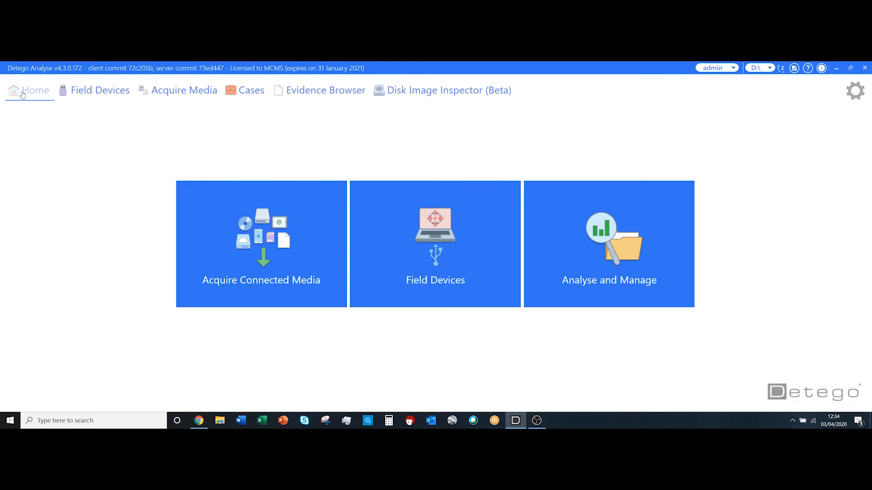
click(225, 233)
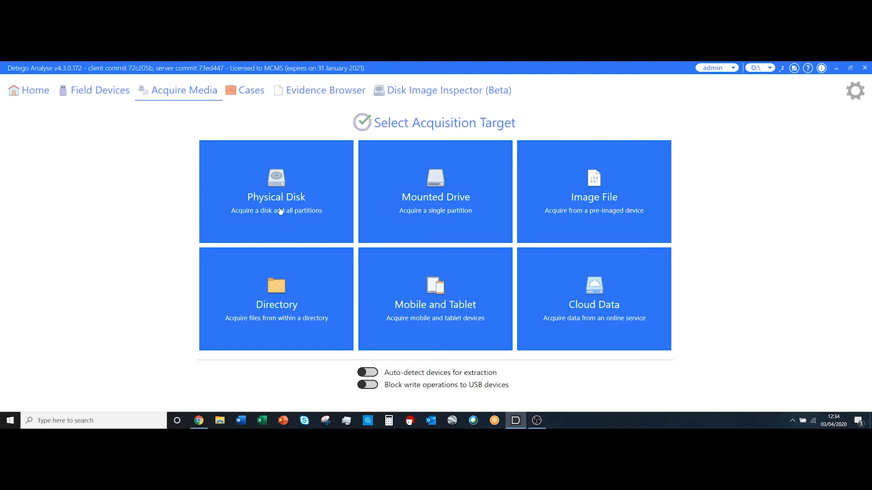
click(427, 191)
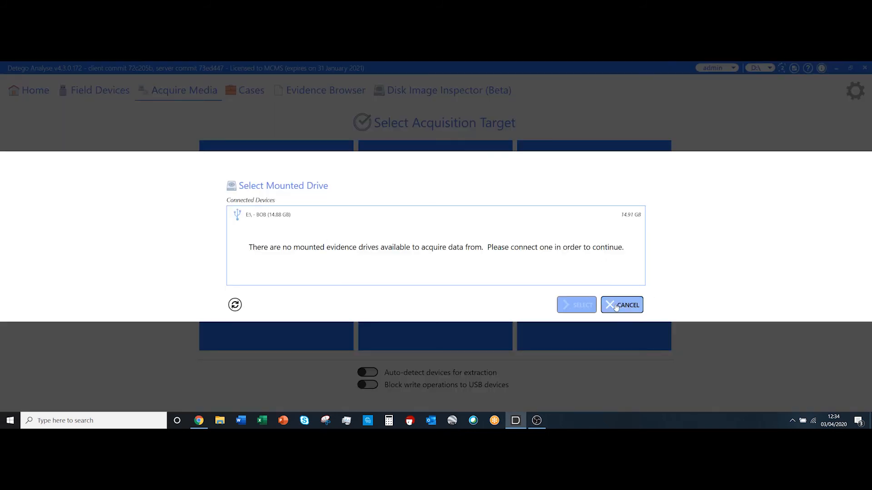
click(630, 307)
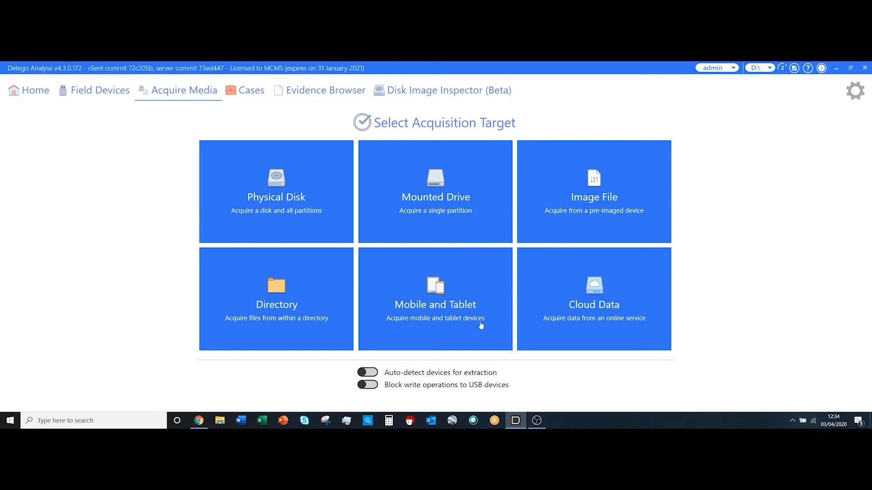
click(281, 295)
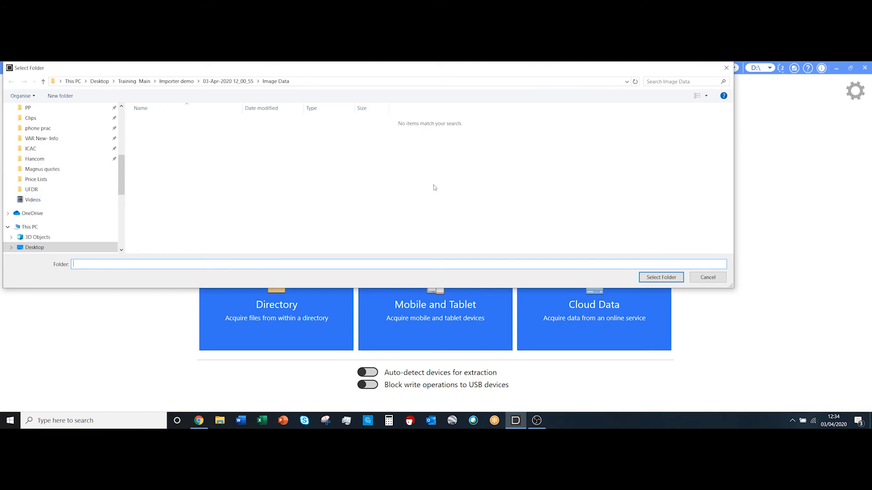
click(725, 69)
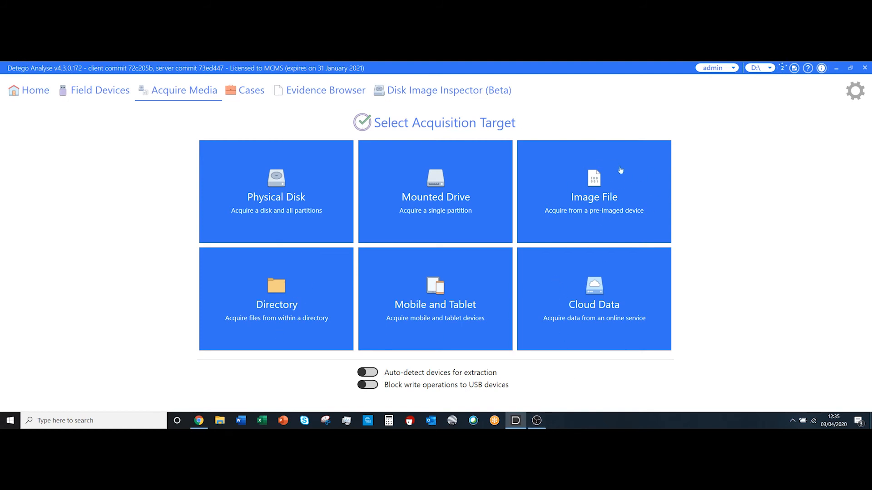
click(593, 192)
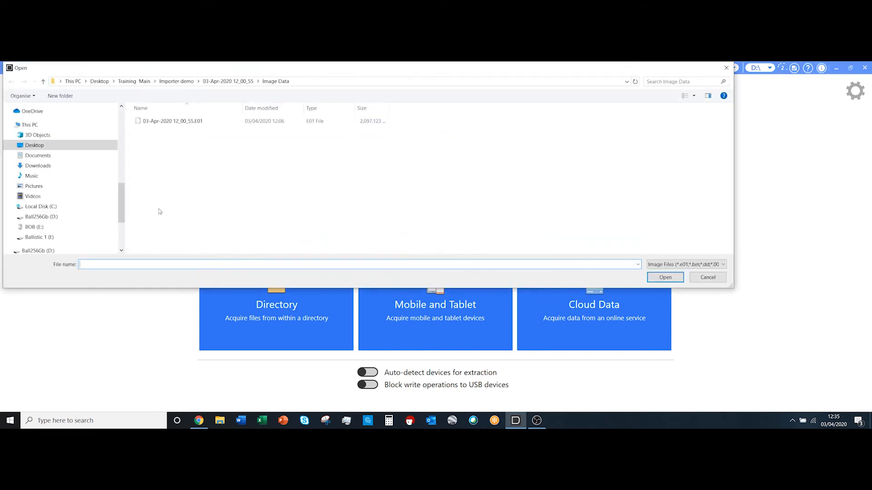
click(726, 68)
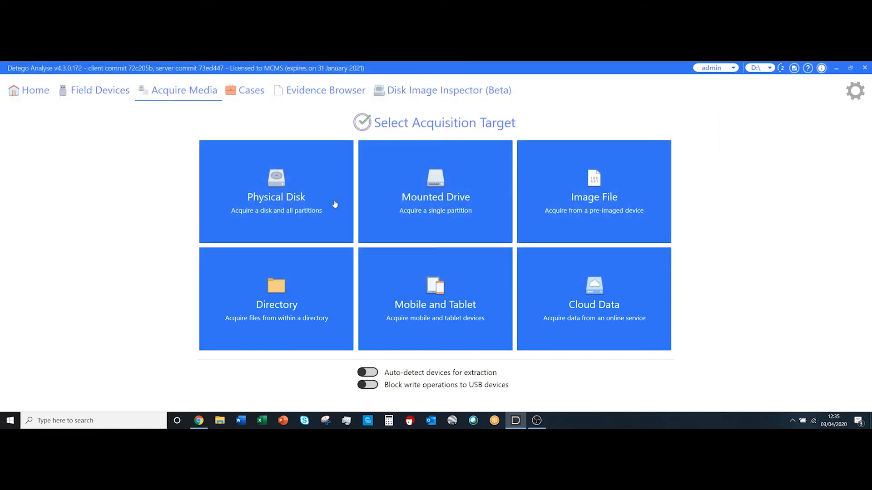
- View the exhibit content of the 03-Apr-2020 12:33:57 acquisition and return to the home screen
click(30, 97)
click(678, 297)
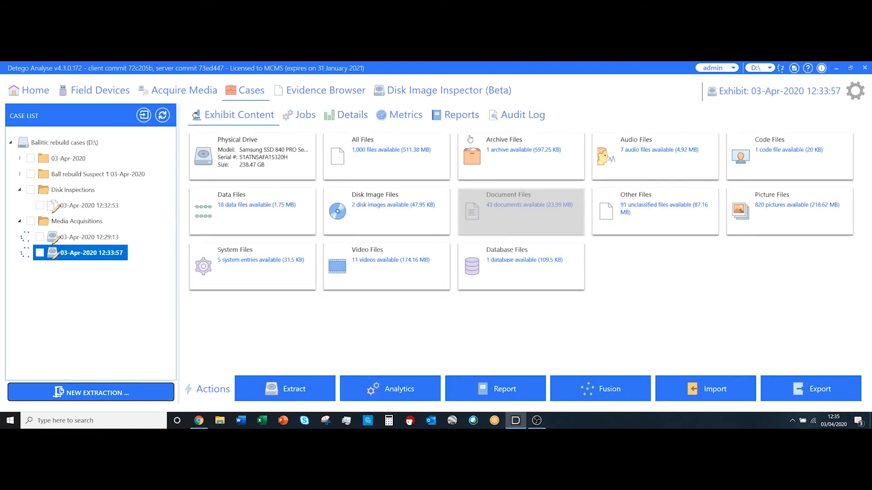
click(31, 93)
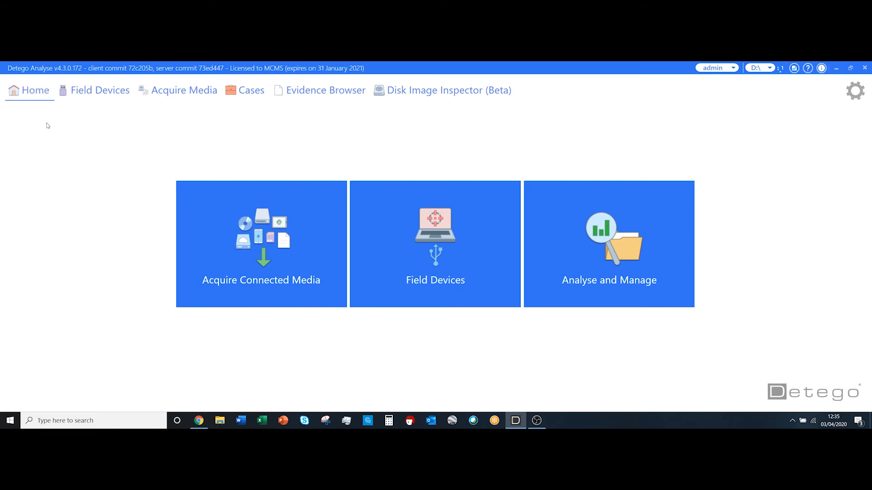
mouse_move(636, 279)
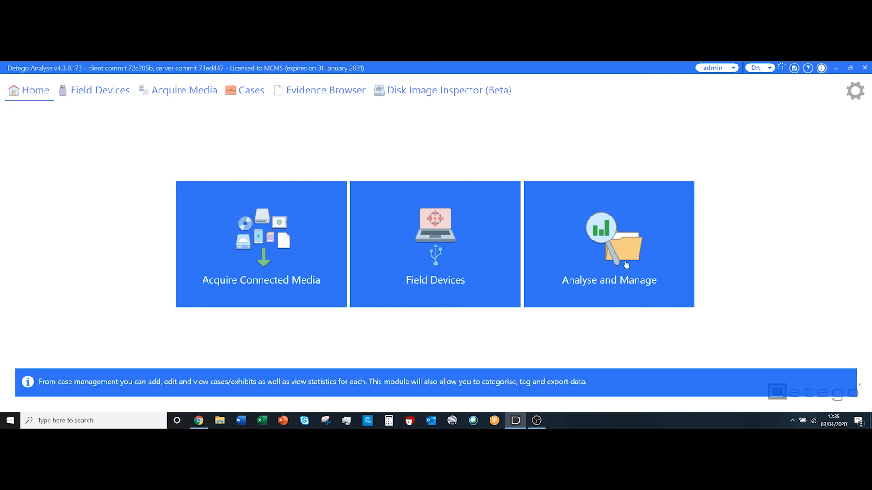
- Open 03-Apr-2020 12_00_55.E01 from Importer demo's 03-Apr-2020 12_00_55\Image Data folder as the image file to acquire
click(227, 252)
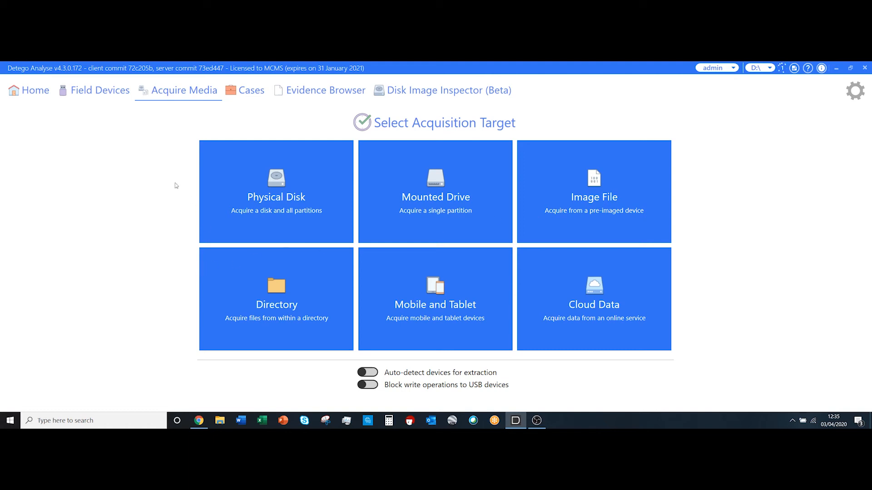
click(586, 188)
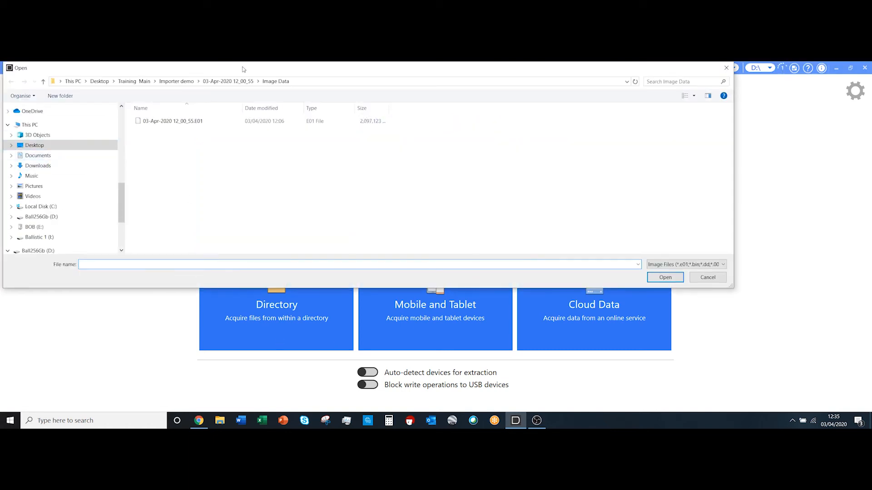
click(176, 81)
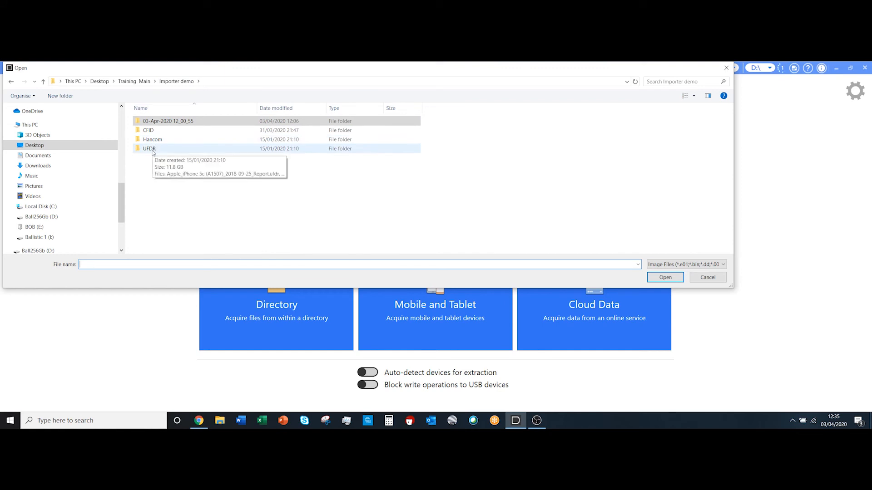
click(163, 124)
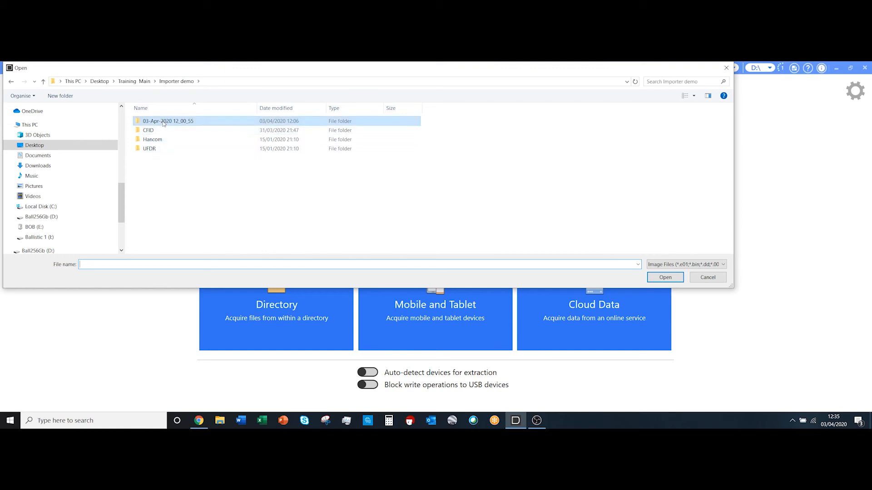
double_click(167, 123)
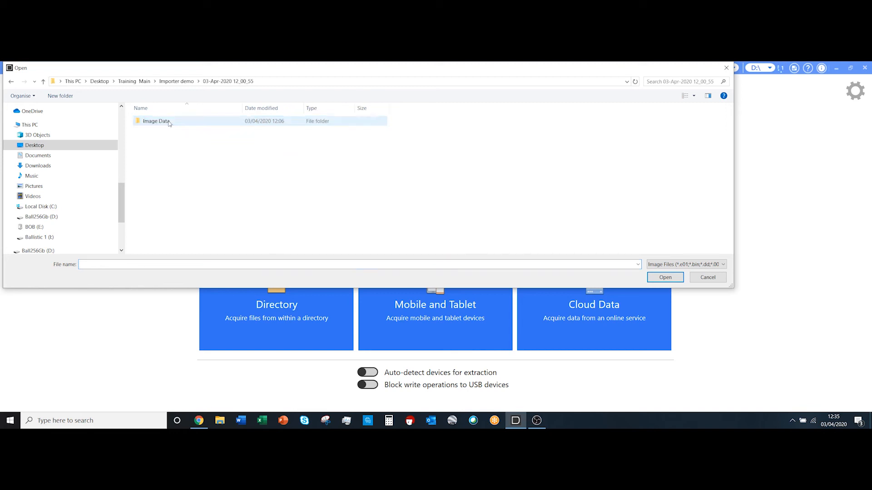
double_click(168, 123)
click(167, 123)
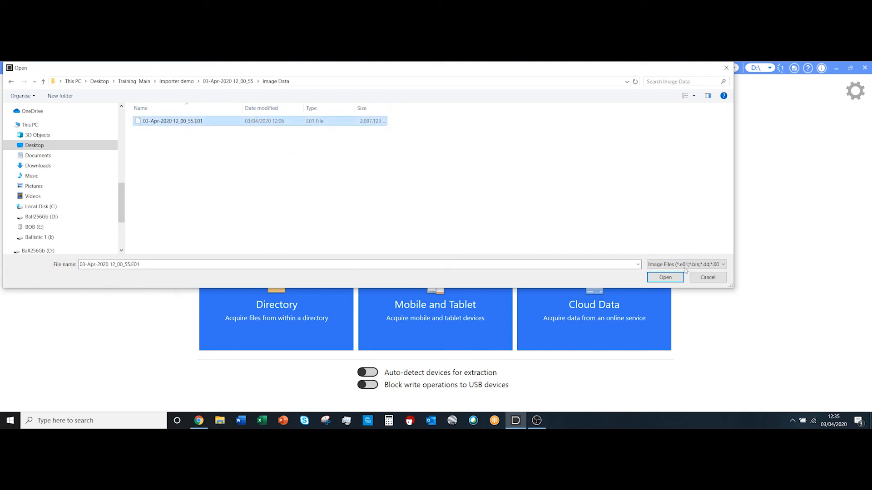
click(669, 278)
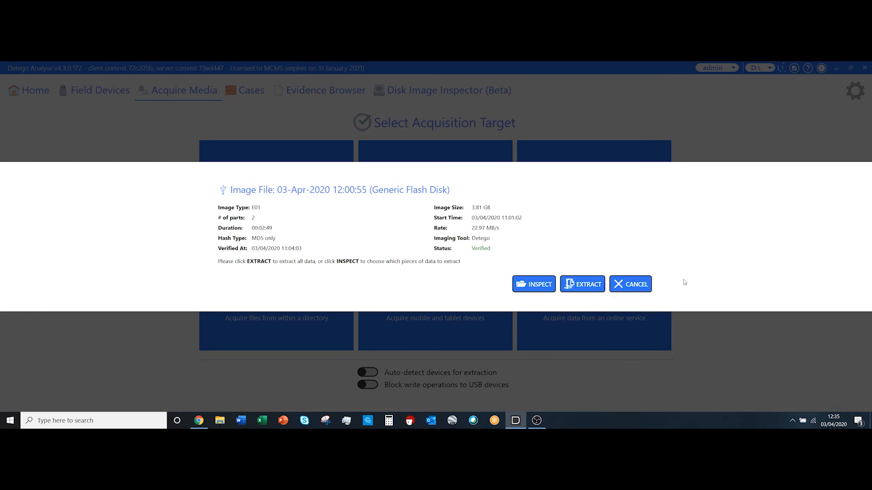
- Start a full extraction of the image file with Logical Extraction and File Carving, and refresh the case list
click(593, 283)
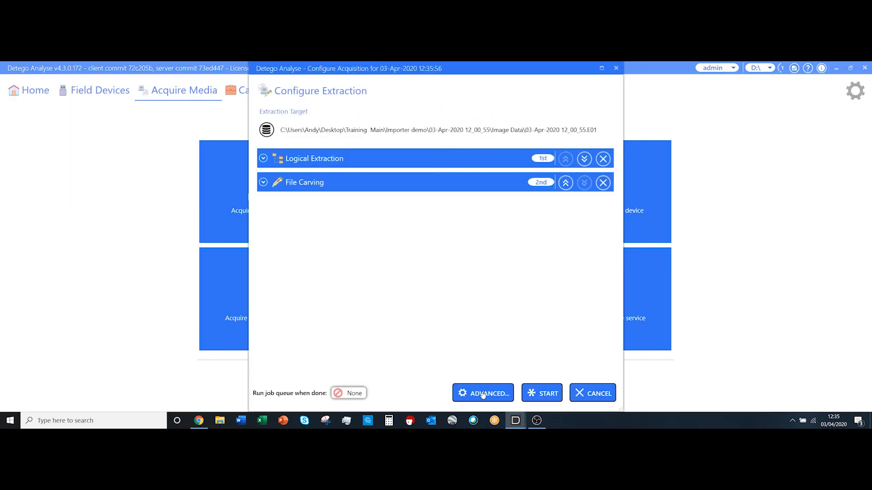
click(545, 399)
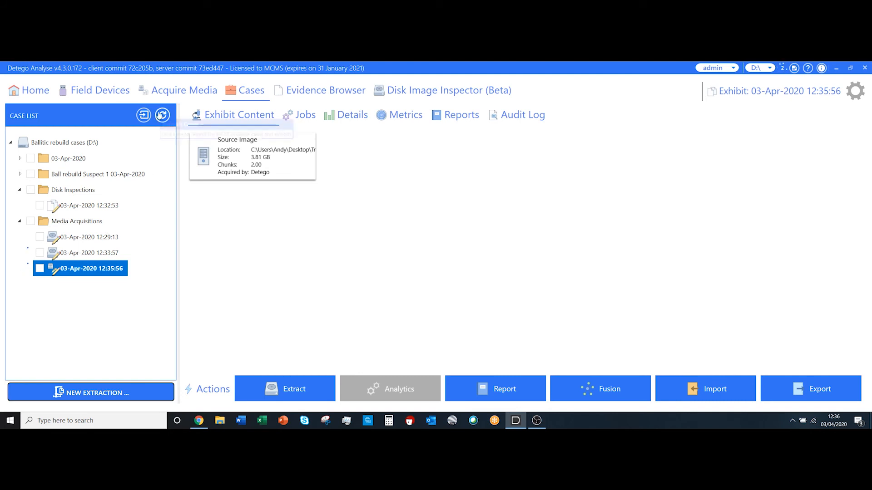
click(162, 115)
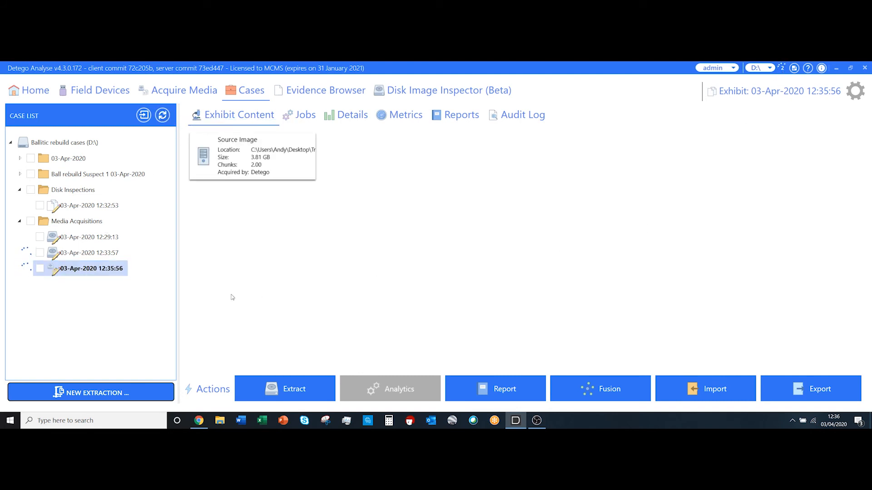
- Revisit the acquisition targets, view the 03-Apr-2020 12:35:56 exhibit content and check the progress of the running extractions
click(35, 90)
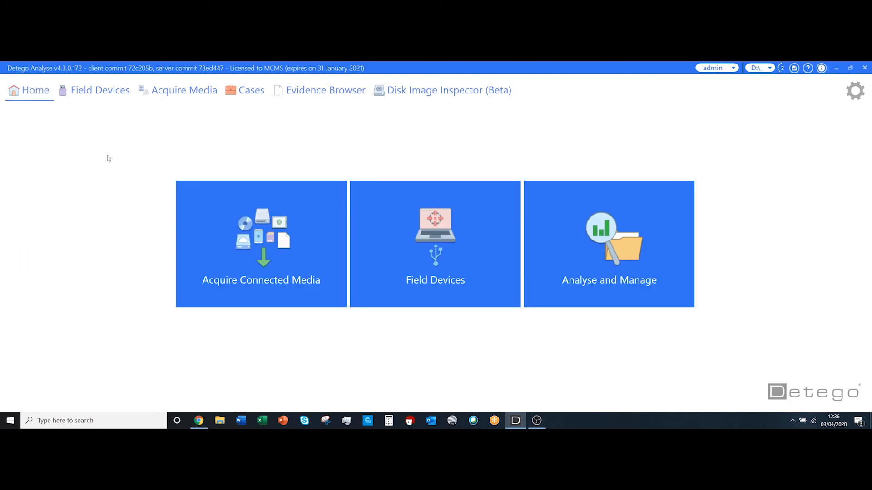
click(260, 255)
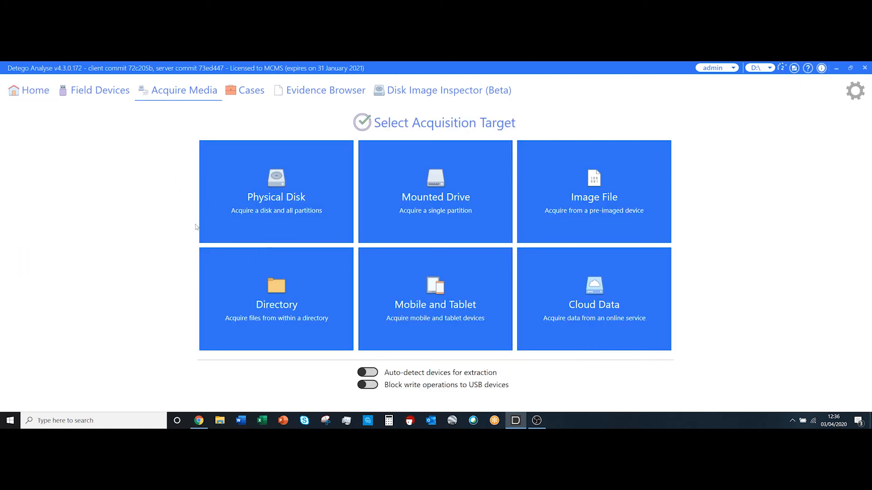
click(248, 90)
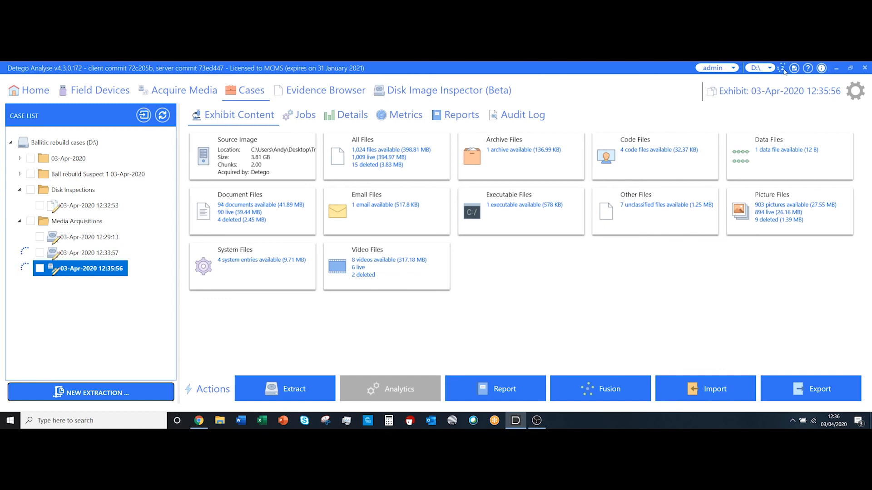
click(782, 69)
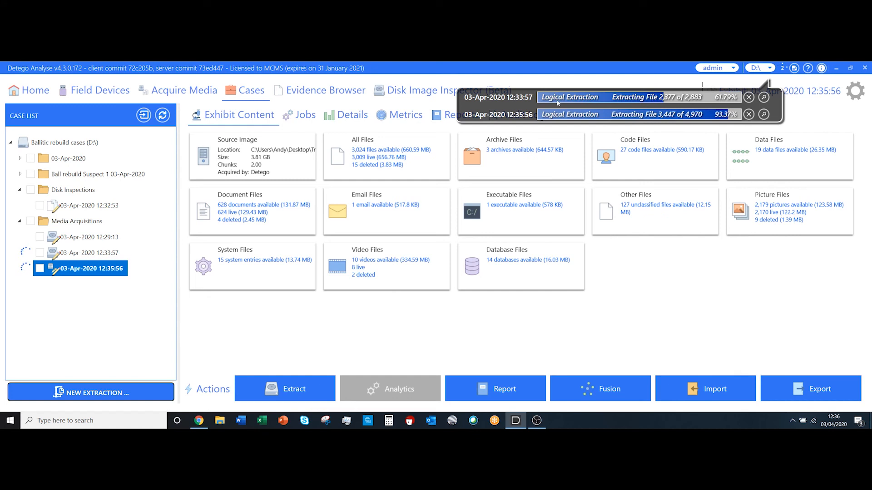
click(783, 69)
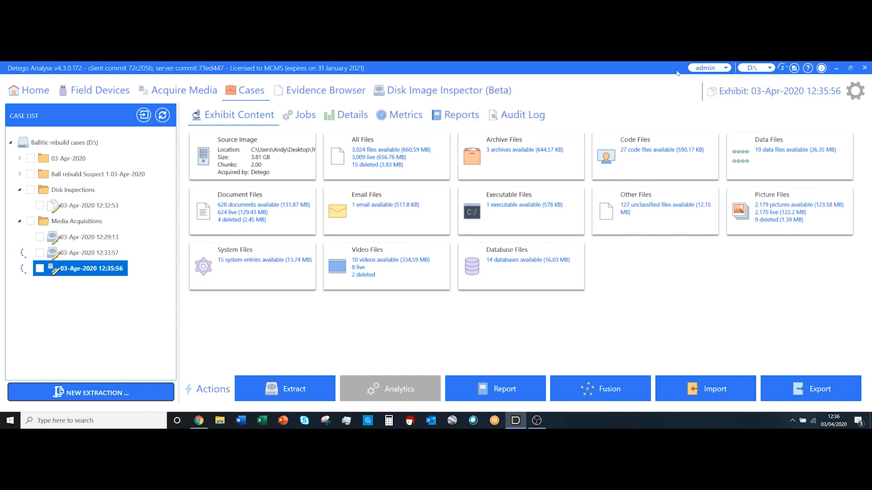
- Review the jobs of the 03-Apr-2020 12:33:57 exhibit, including its E01 Imaging settings, and those of the 12:35:56 exhibit
click(114, 253)
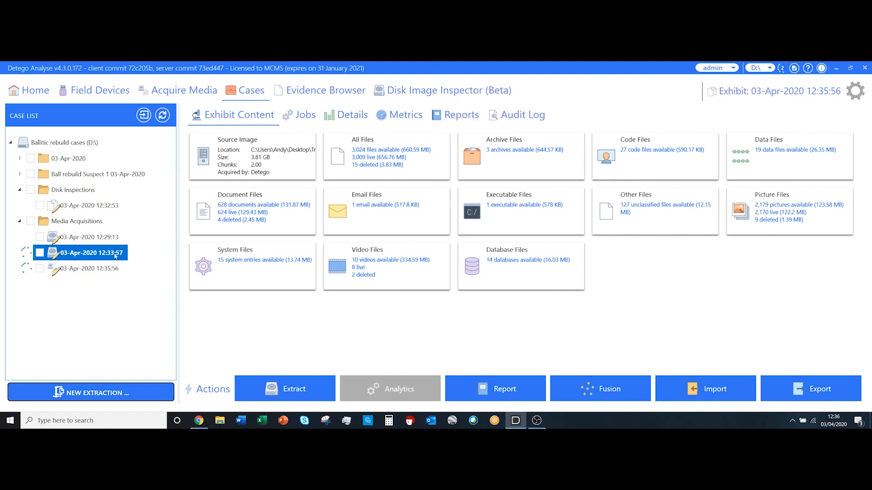
click(298, 119)
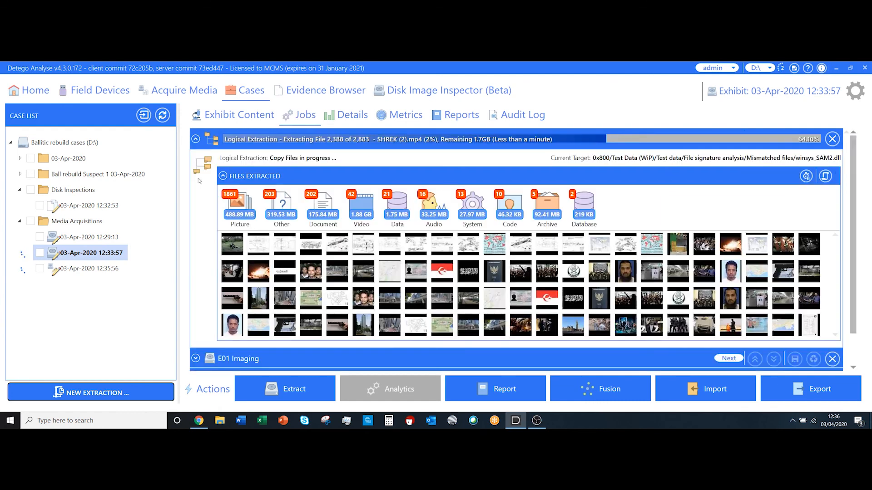
scroll(231, 268, down, 2)
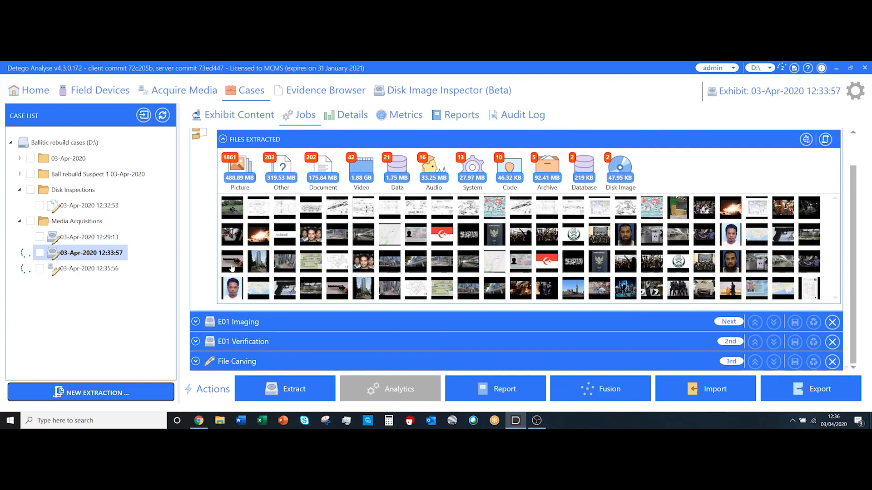
click(196, 322)
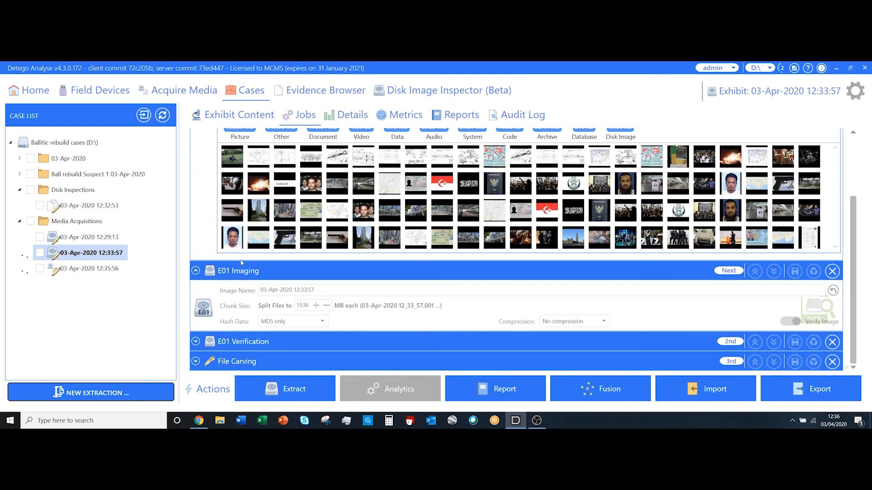
scroll(242, 263, up, 4)
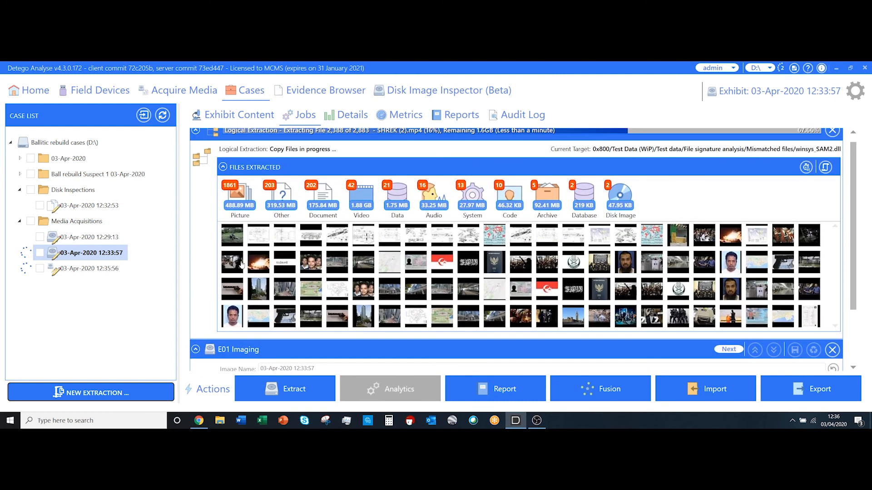
scroll(242, 262, up, 1)
click(97, 268)
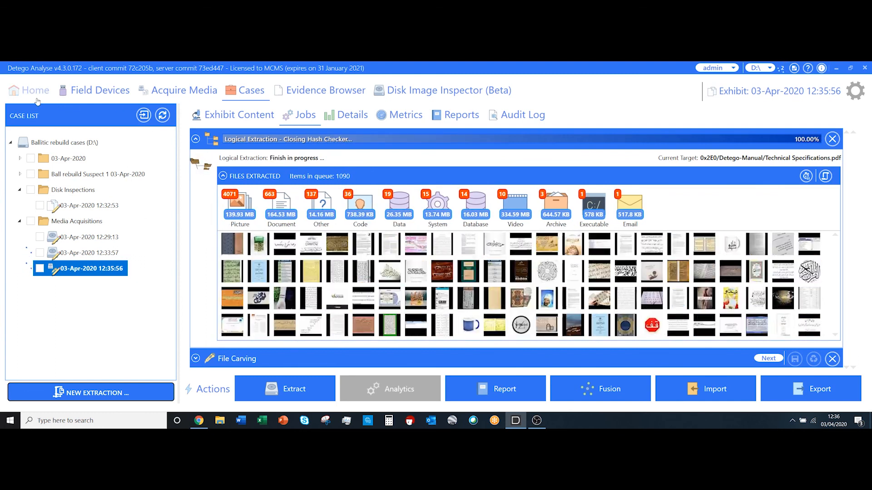
- Set up an extraction of the connected Lexar USB Flash Drive as a physical disk and open its advanced job queue in full view
click(41, 100)
click(277, 209)
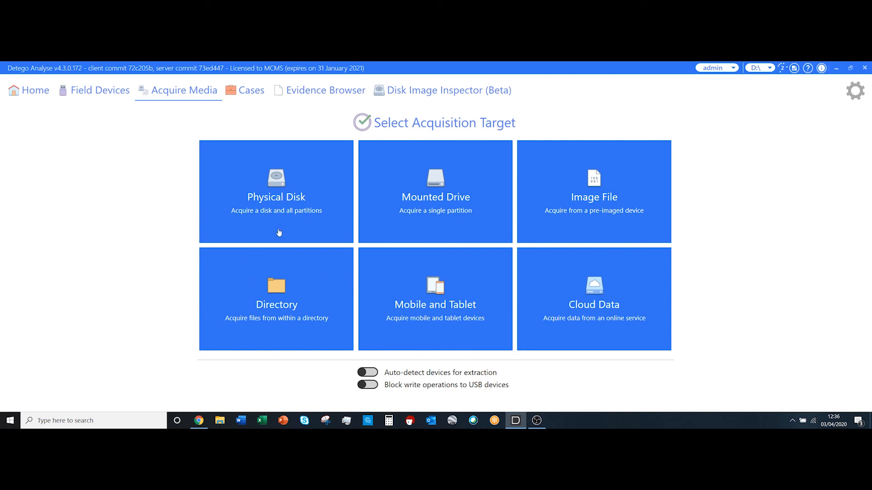
click(283, 197)
click(284, 211)
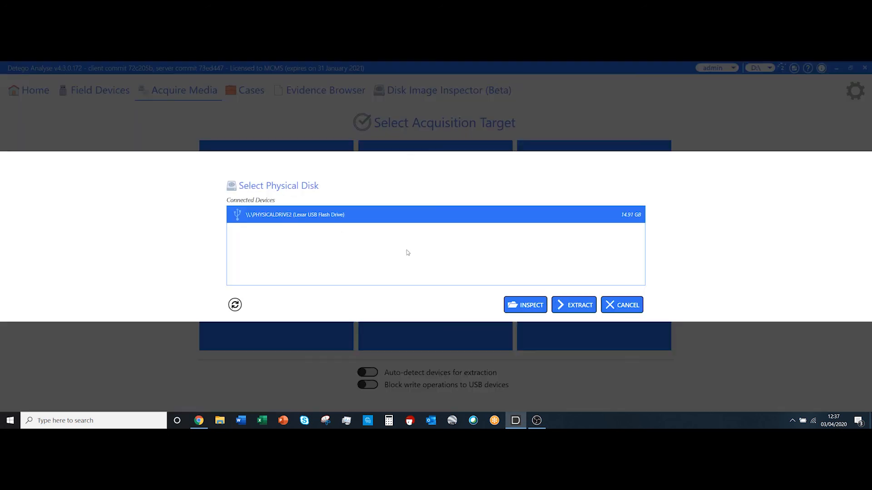
click(571, 311)
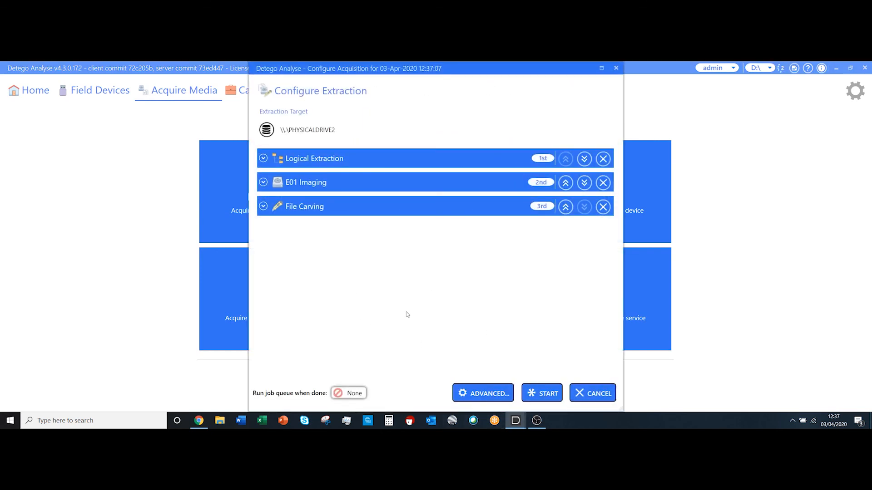
click(483, 394)
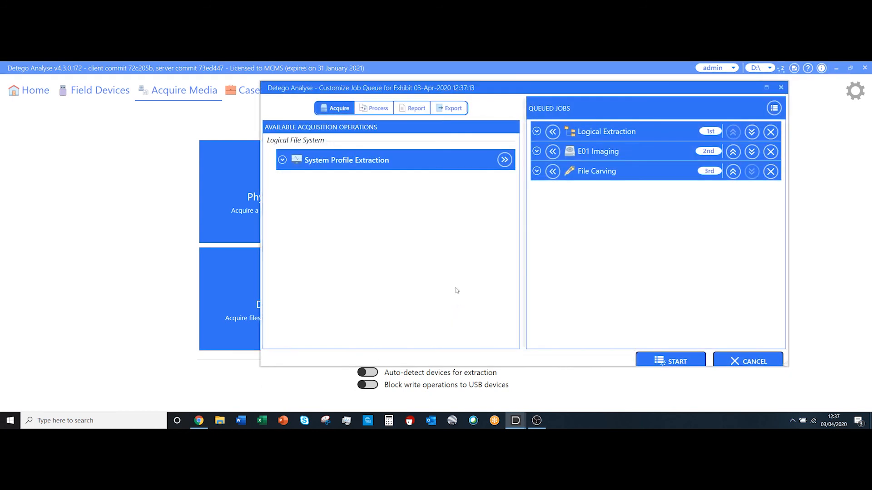
click(766, 88)
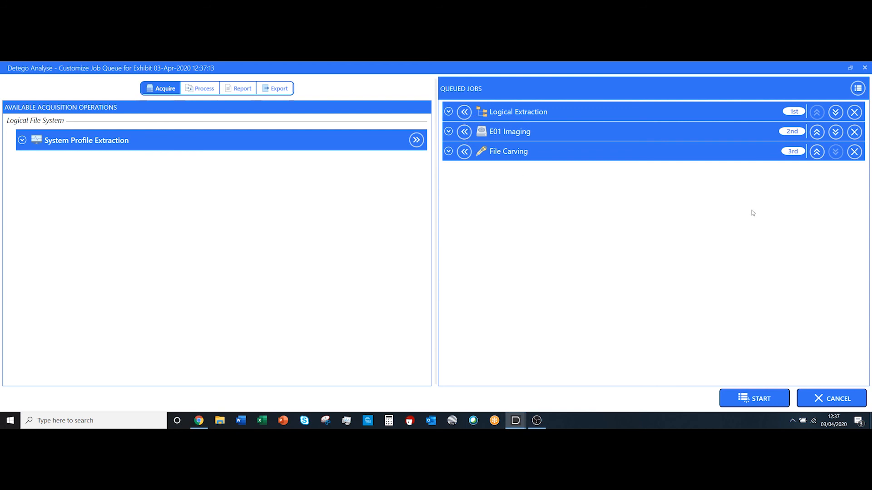
- Reorder the queued jobs to File Carving, Logical Extraction and E01 Imaging, and add System Profile Extraction as the fourth job
click(817, 132)
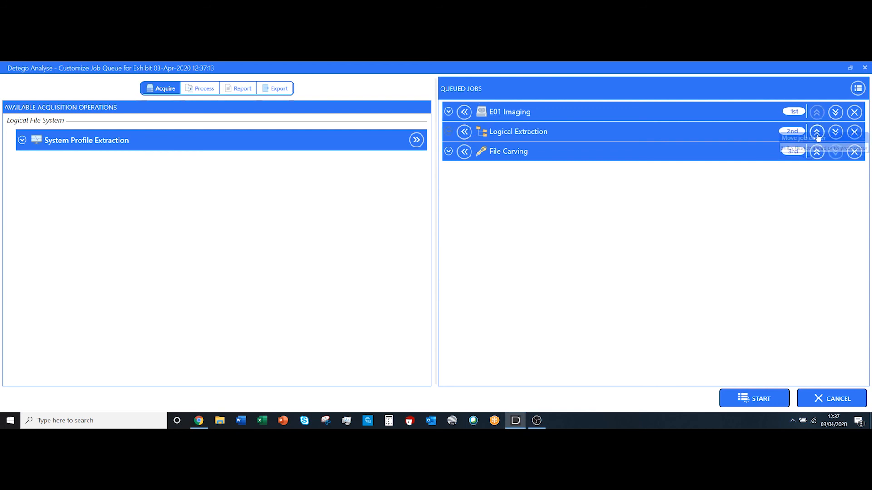
click(816, 152)
click(816, 132)
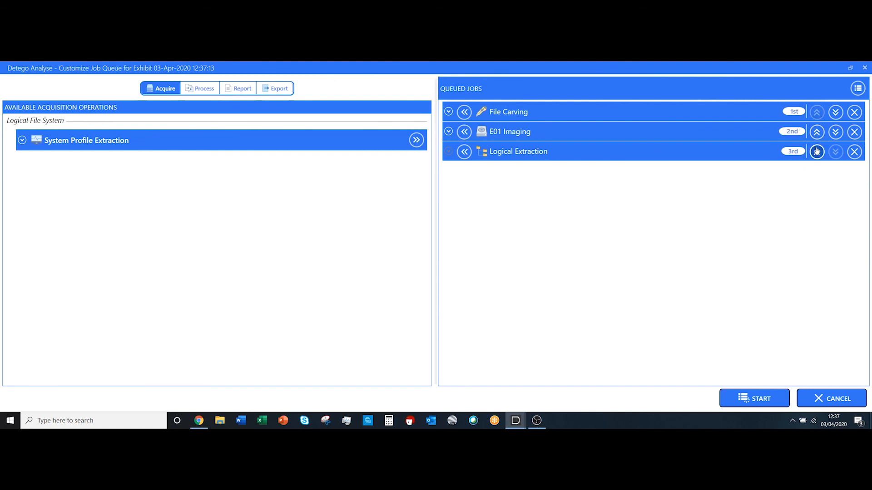
click(816, 152)
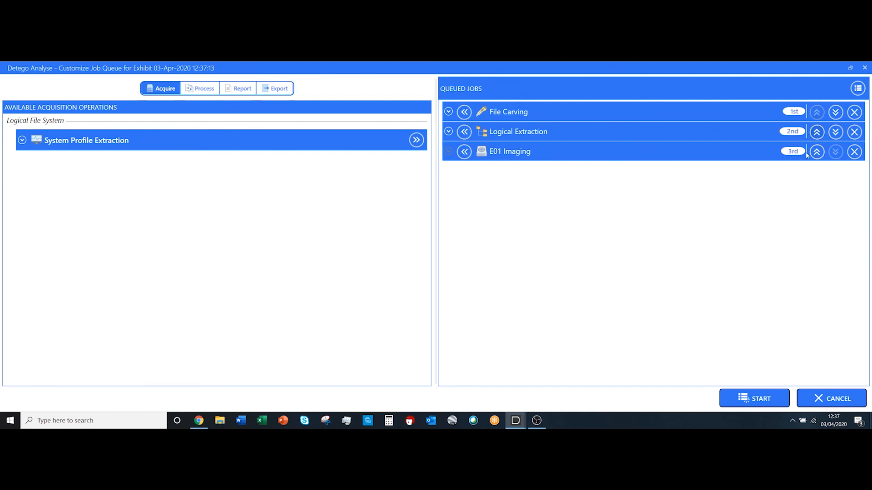
click(416, 140)
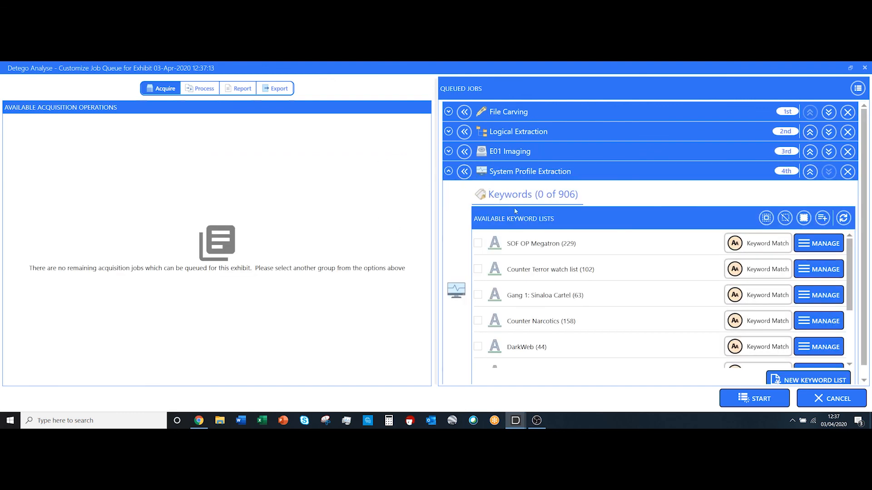
click(448, 171)
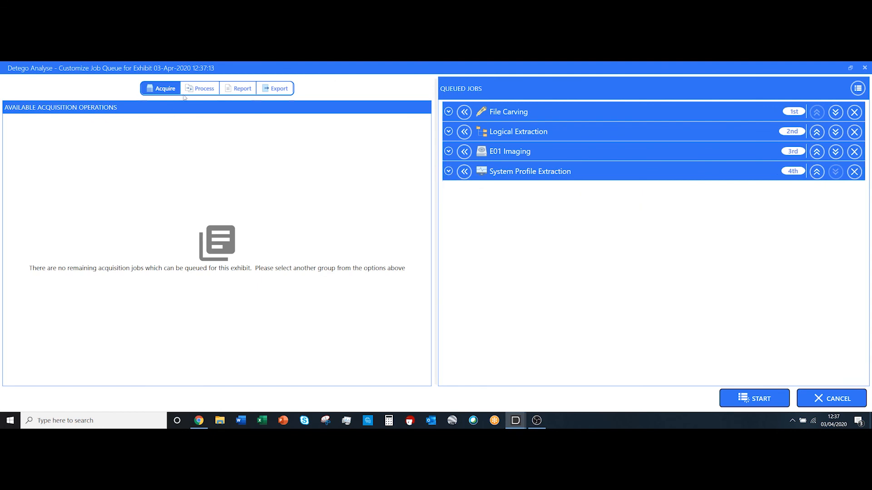
- Look through the analytic operations available for processing, from Data Classification to Password Processing, and discard the customized job queue
click(196, 89)
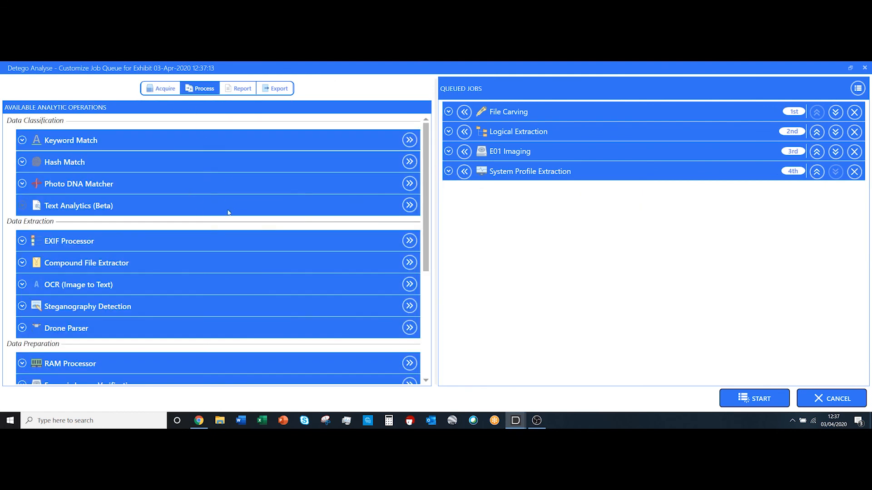
scroll(227, 204, down, 2)
scroll(262, 225, down, 2)
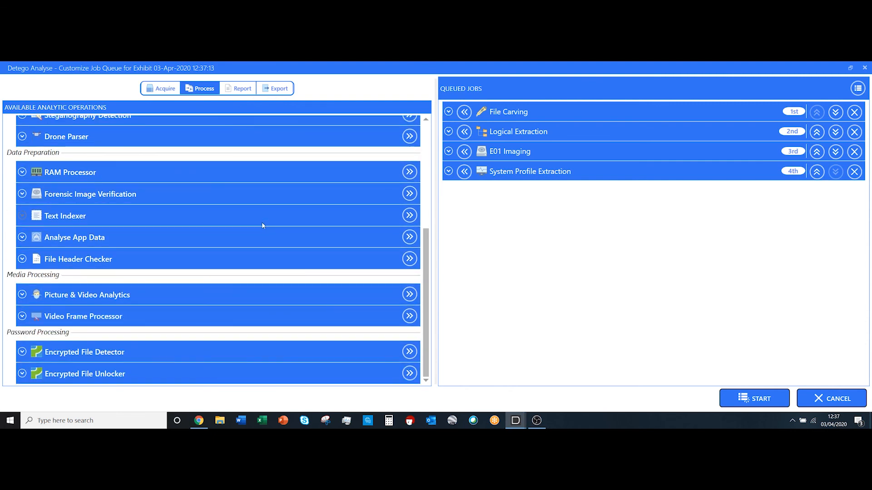
scroll(261, 225, up, 4)
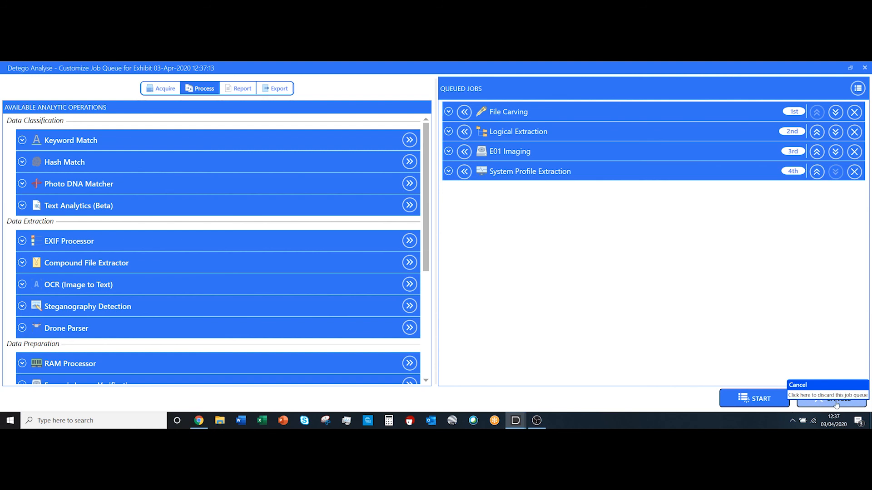
click(821, 406)
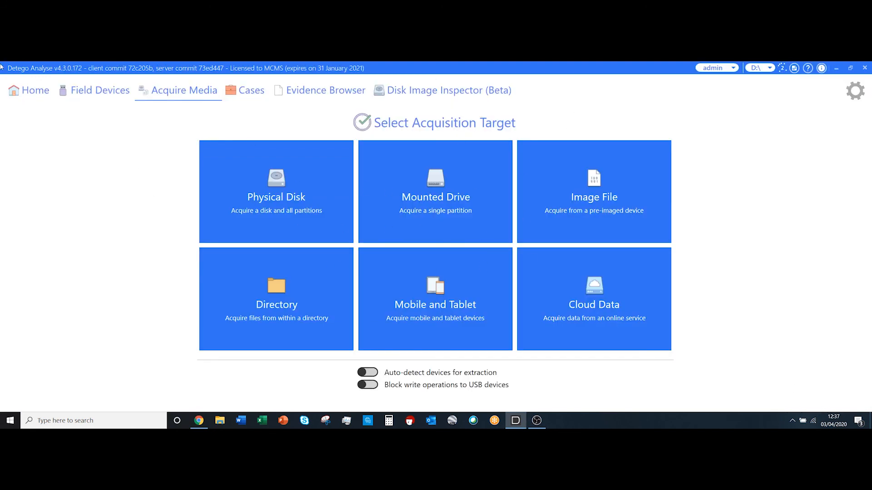
- Return to the home page and check the progress of the running extractions
click(23, 87)
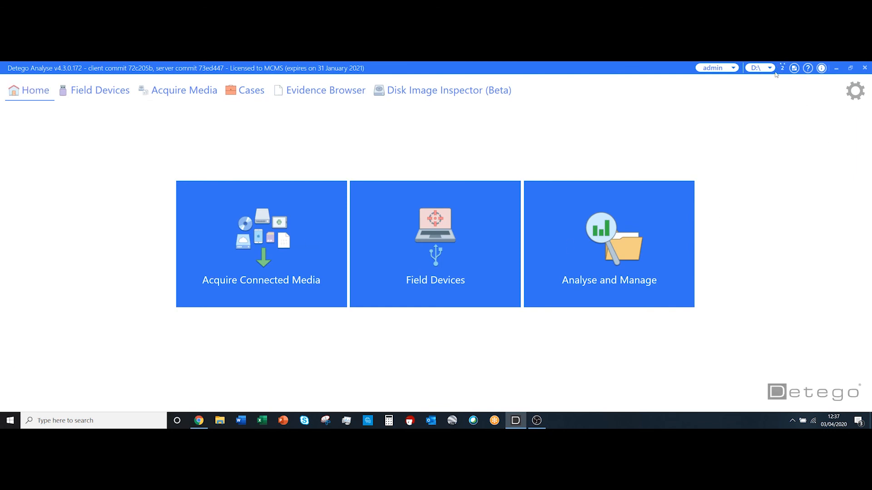
mouse_move(779, 71)
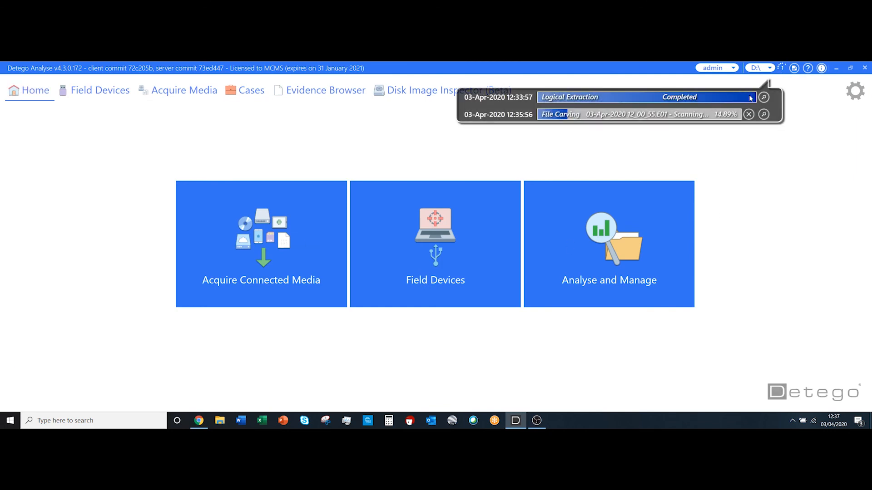